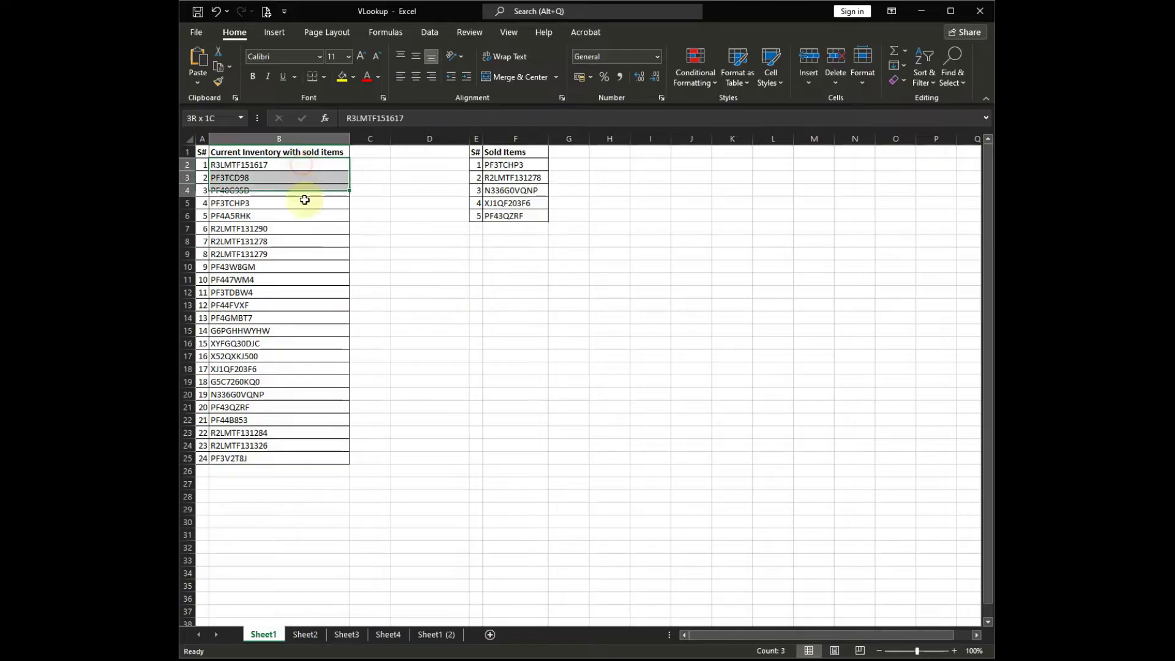
- Examine the Current Inventory list in column B and the Sold Items list in column F on Sheet1
{"action": "left_click", "coordinate": [445, 390]}
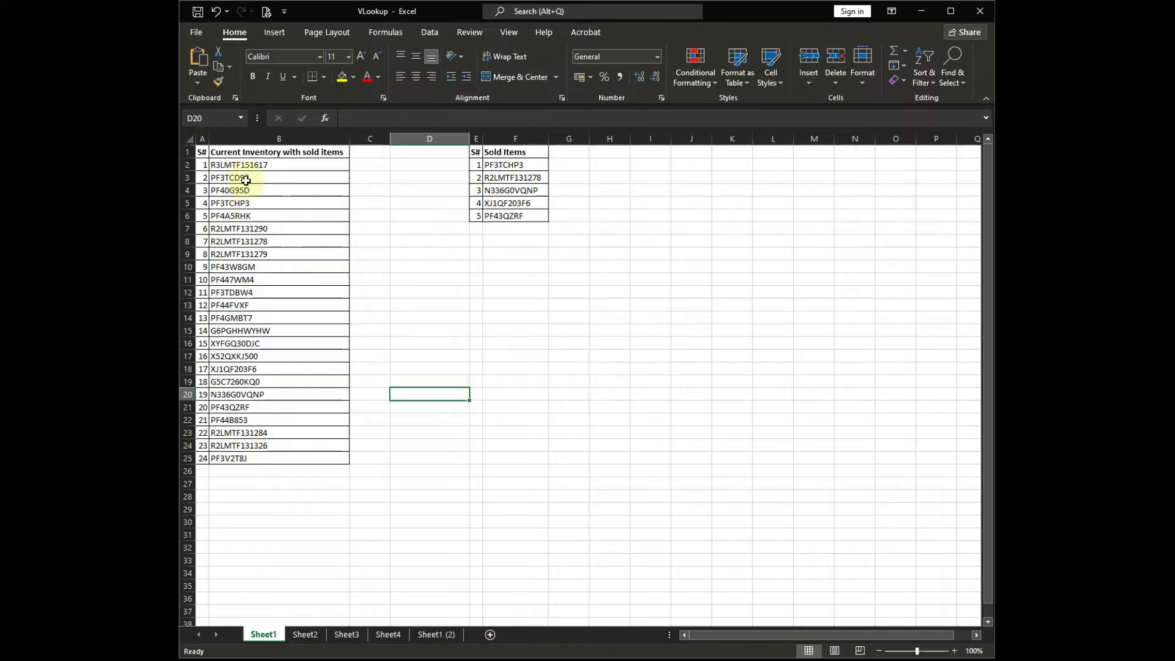
{"action": "left_click_drag", "start_coordinate": [516, 164], "coordinate": [508, 207]}
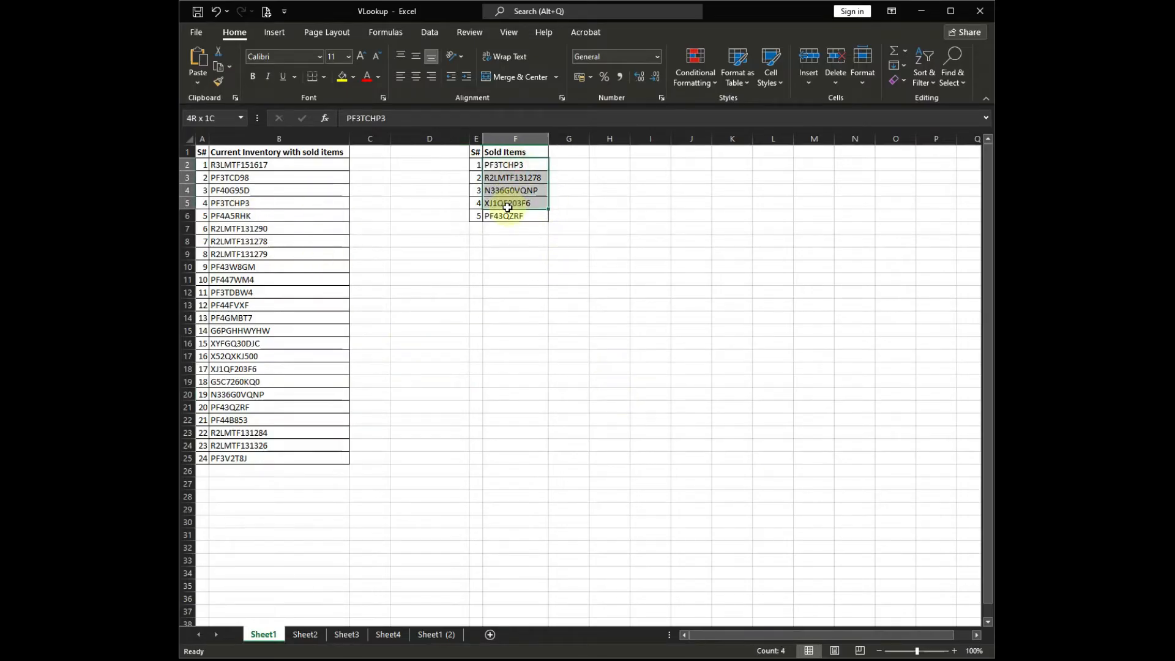
{"action": "left_click", "coordinate": [466, 279]}
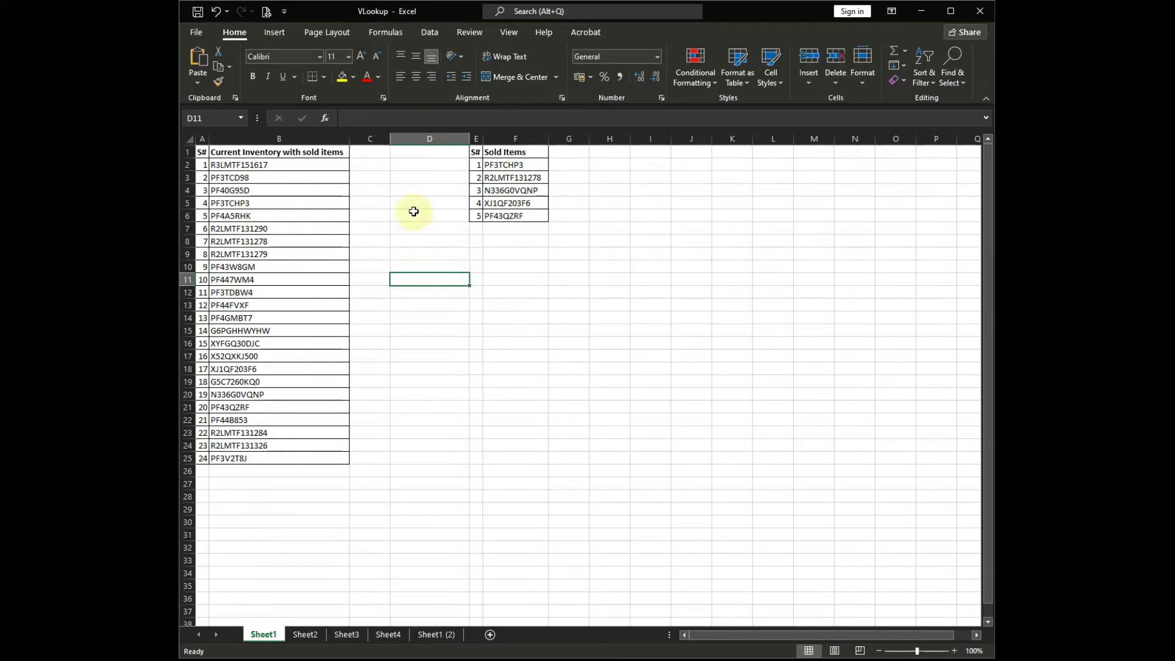
{"action": "left_click_drag", "start_coordinate": [283, 191], "coordinate": [271, 269]}
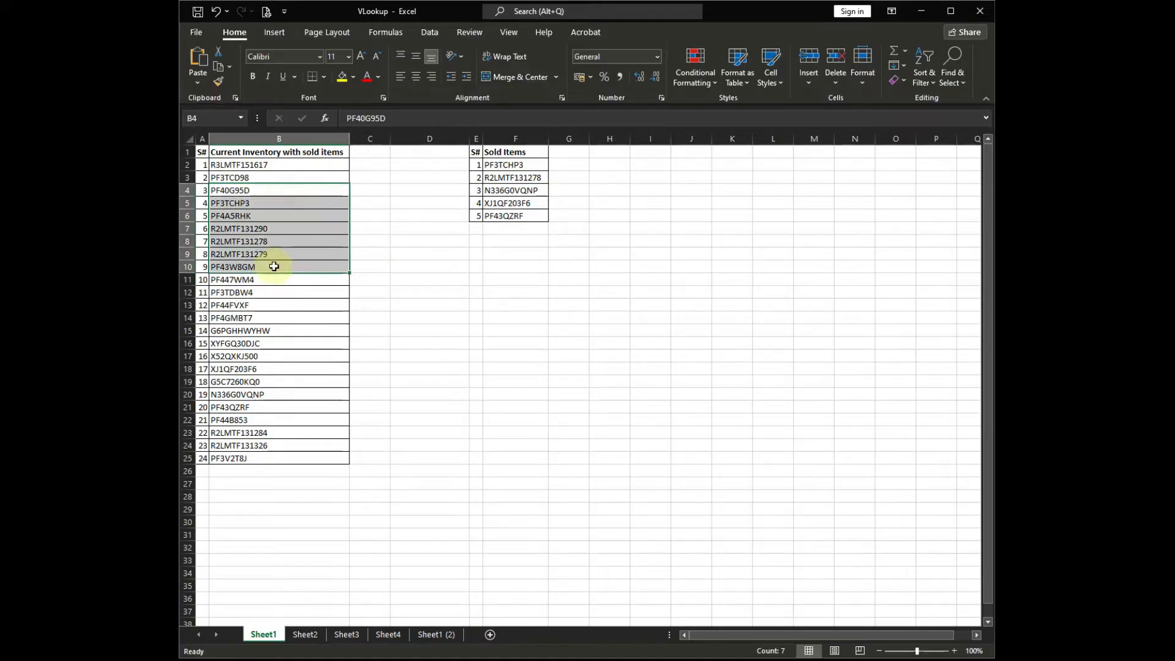
{"action": "left_click_drag", "start_coordinate": [512, 178], "coordinate": [497, 202]}
{"action": "left_click", "coordinate": [291, 191]}
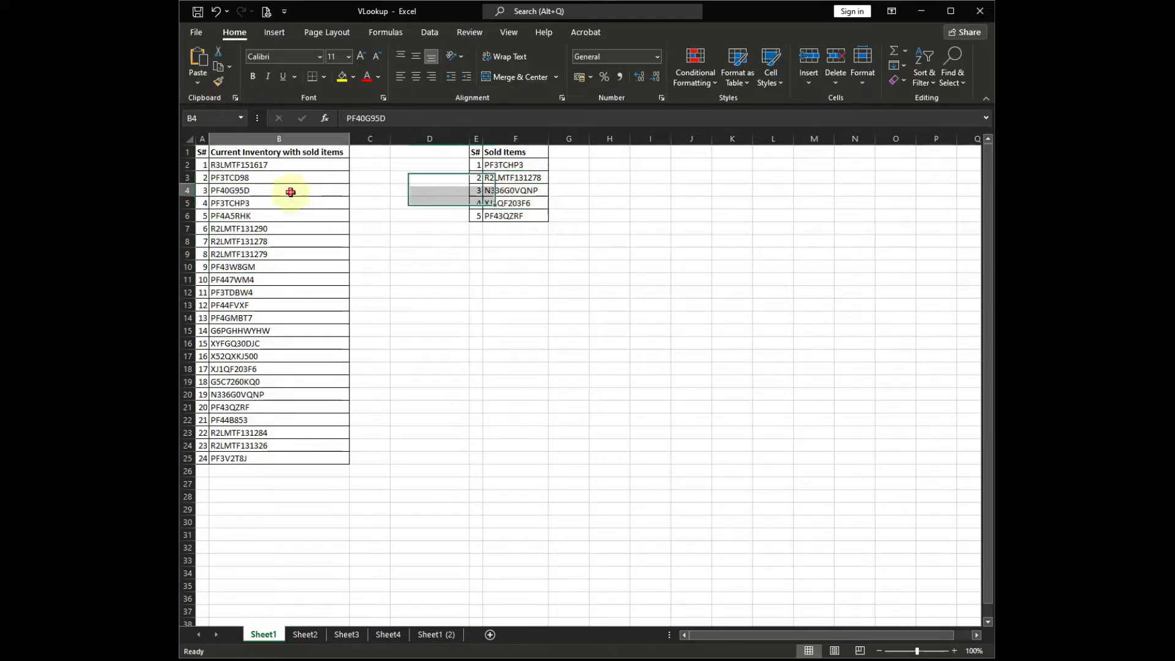
{"action": "left_click", "coordinate": [285, 152]}
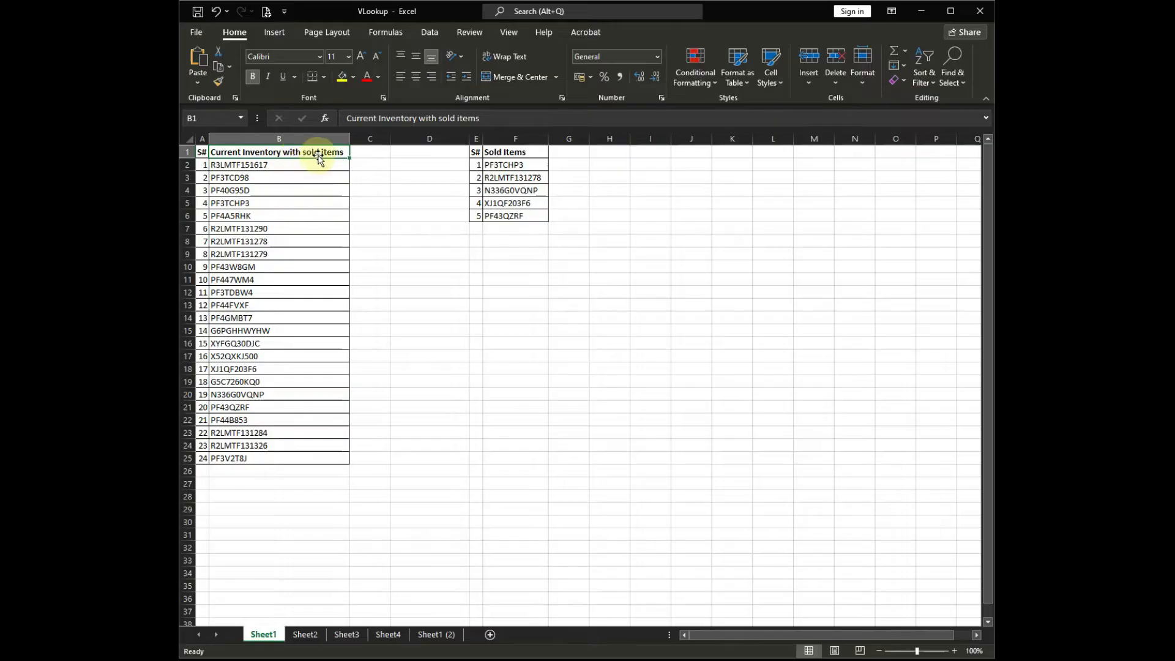
{"action": "left_click", "coordinate": [385, 220]}
{"action": "left_click", "coordinate": [465, 357]}
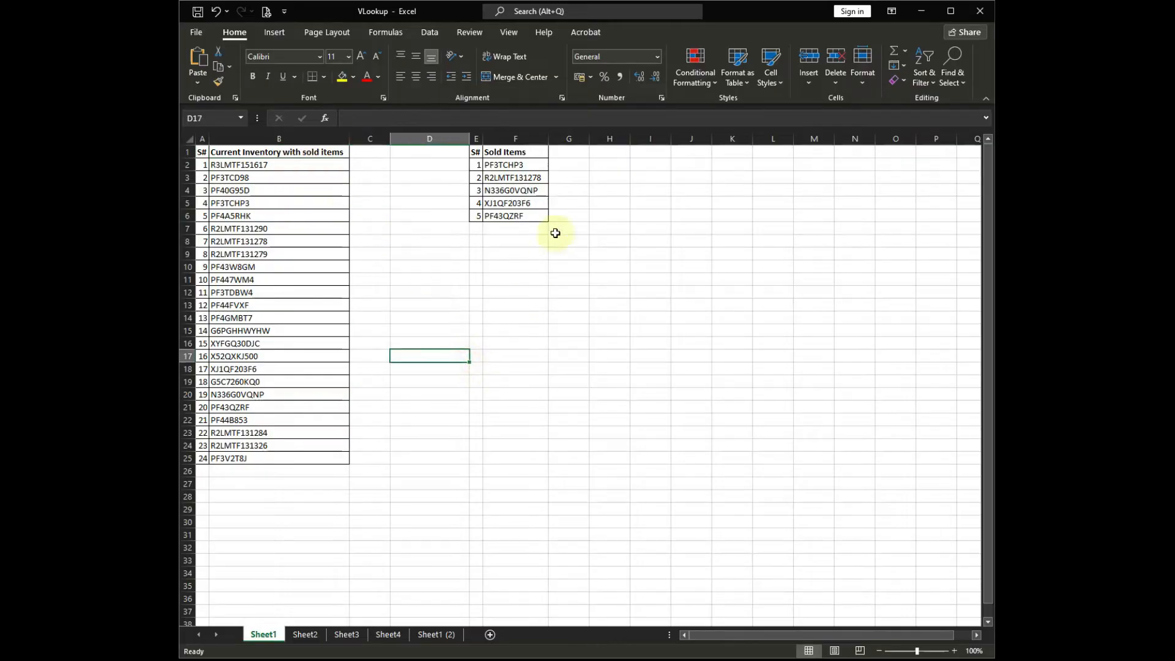
{"action": "left_click", "coordinate": [505, 152]}
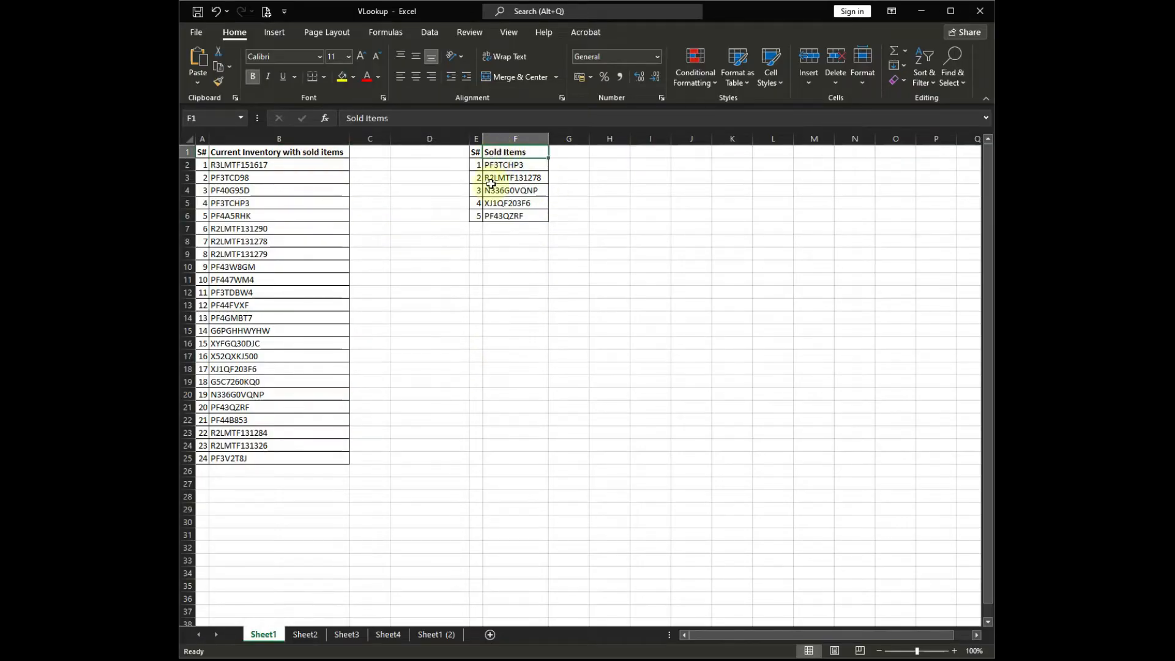
{"action": "left_click", "coordinate": [463, 317]}
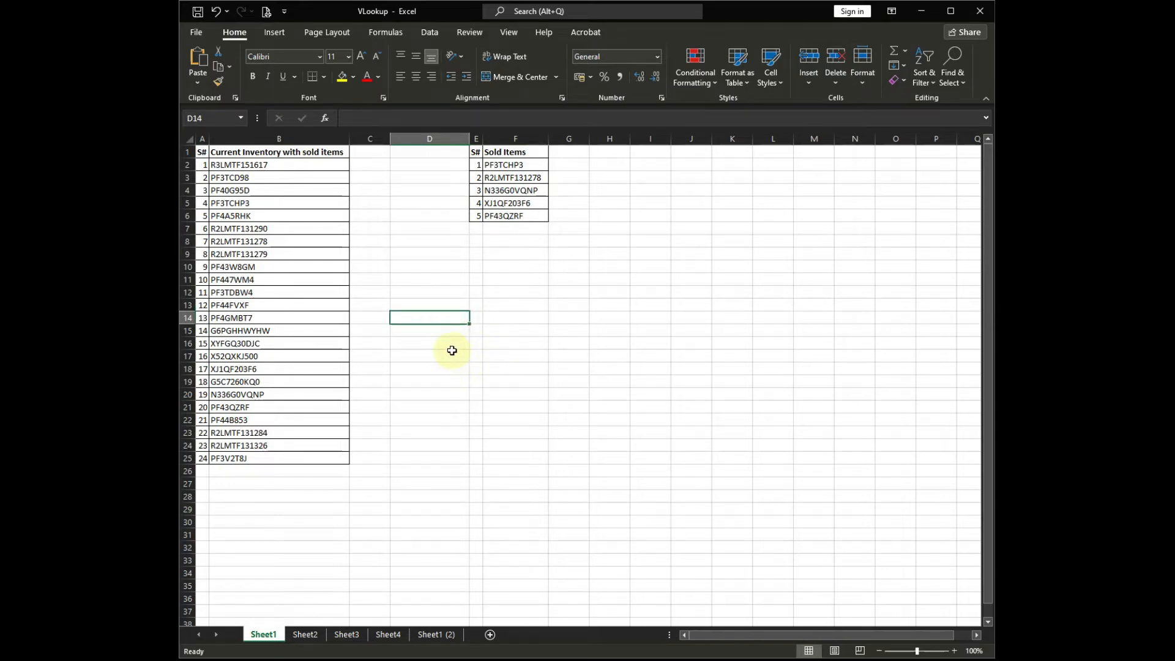
{"action": "left_click", "coordinate": [520, 292]}
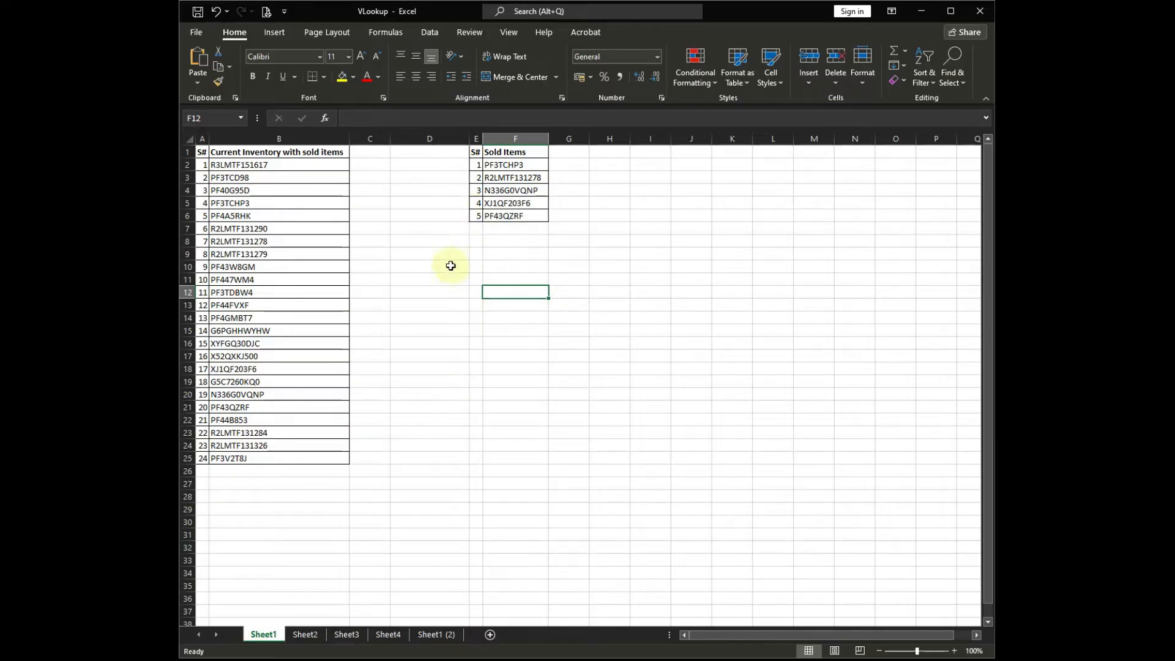
{"action": "left_click_drag", "start_coordinate": [485, 152], "coordinate": [488, 218]}
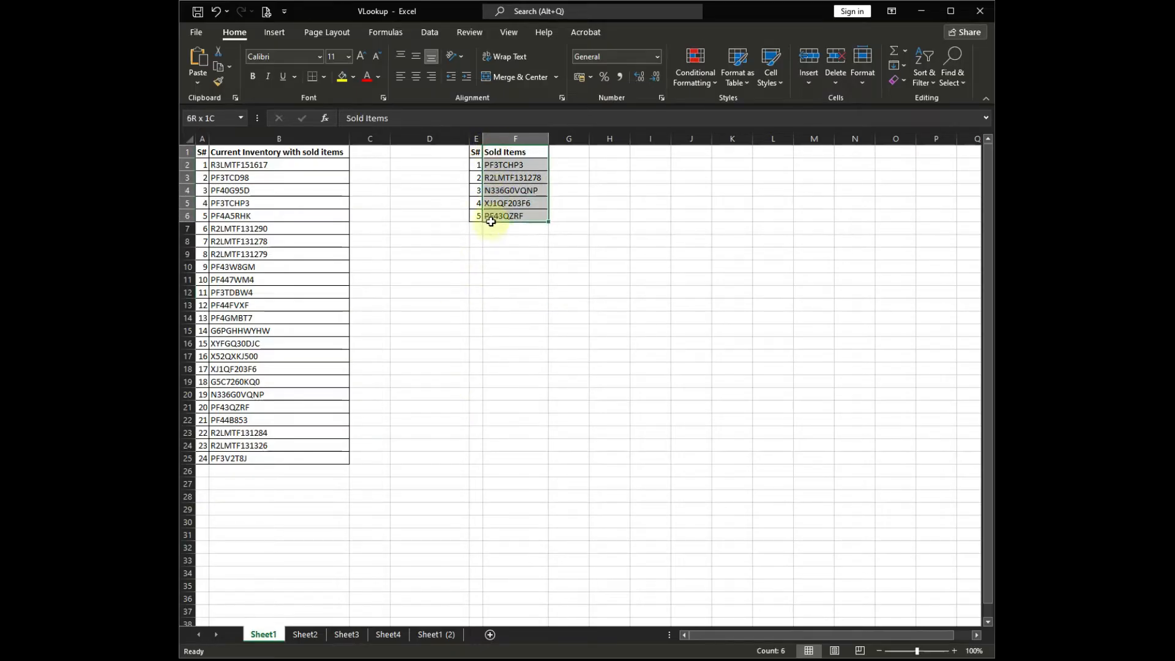
{"action": "left_click", "coordinate": [461, 302]}
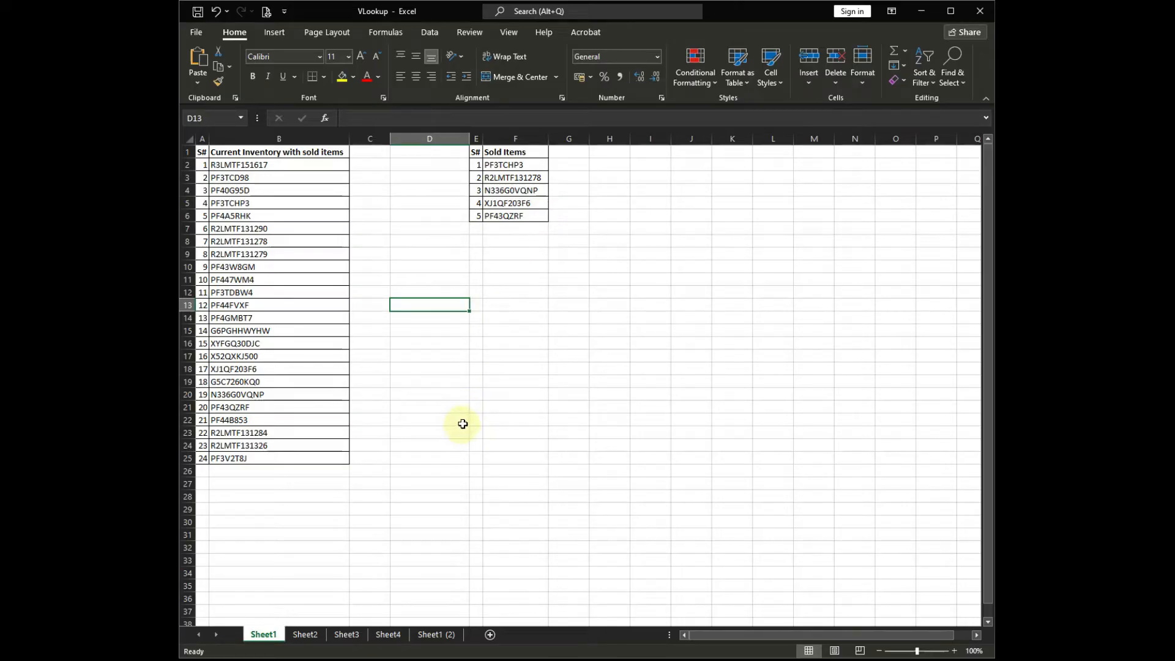
- On Sheet2, enter =VLOOKUP(B2,$F$29:$F$33,1,FALSE) in C2 to look up the first inventory item among the sold items
{"action": "left_click", "coordinate": [314, 635]}
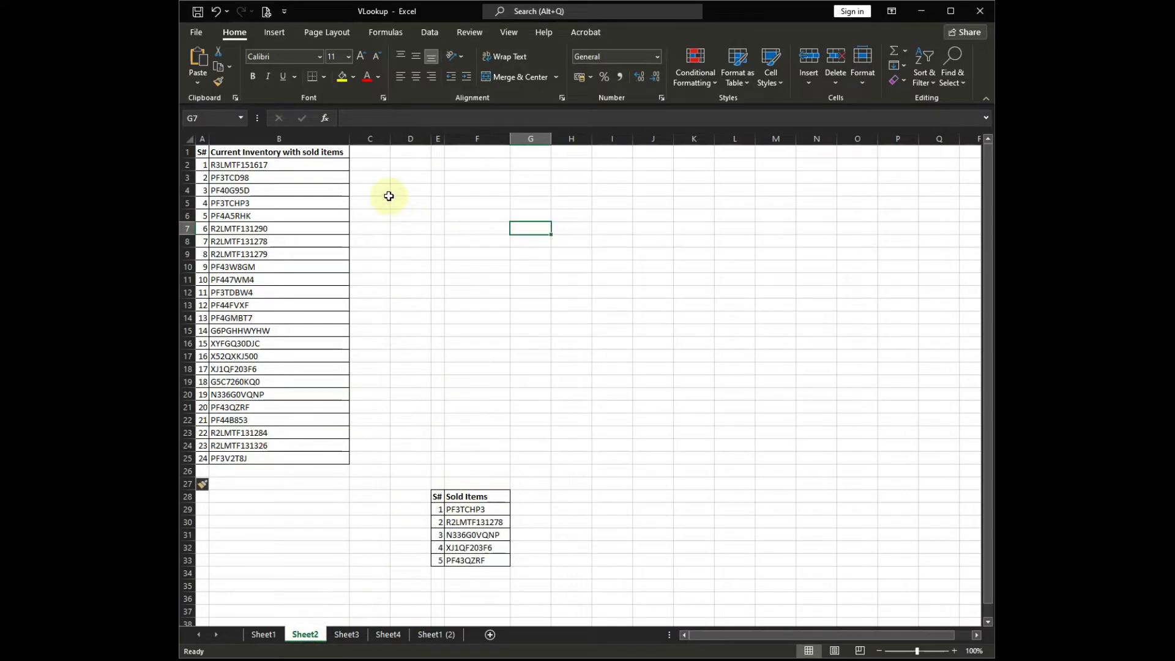
{"action": "left_click", "coordinate": [319, 164]}
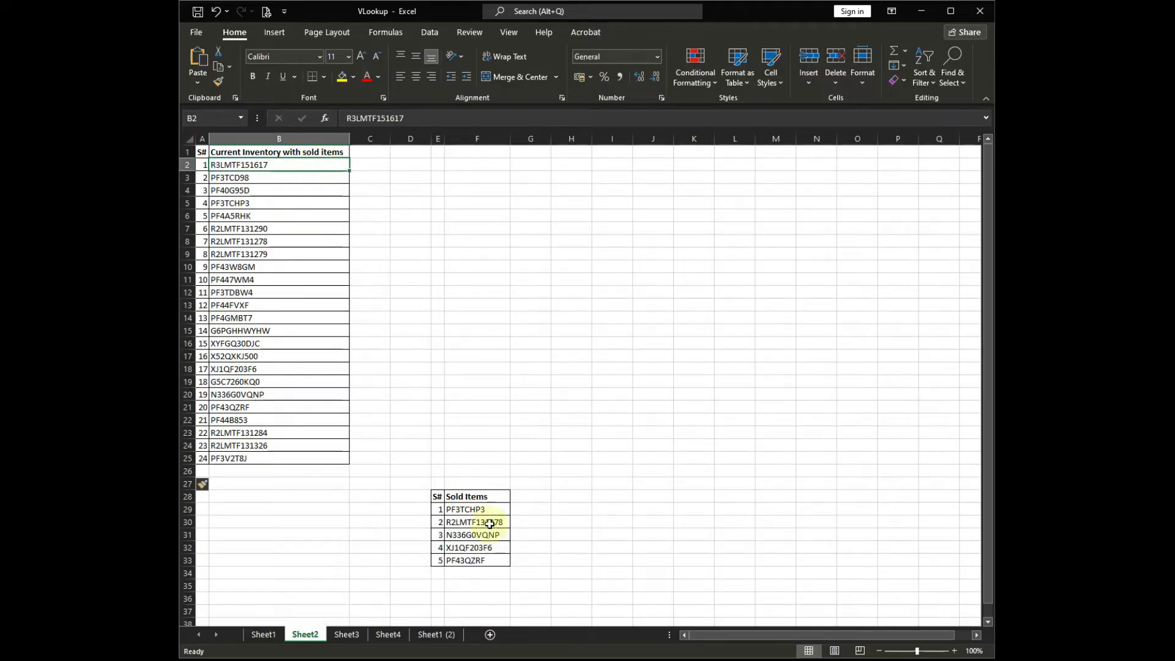
{"action": "left_click_drag", "start_coordinate": [480, 509], "coordinate": [480, 561]}
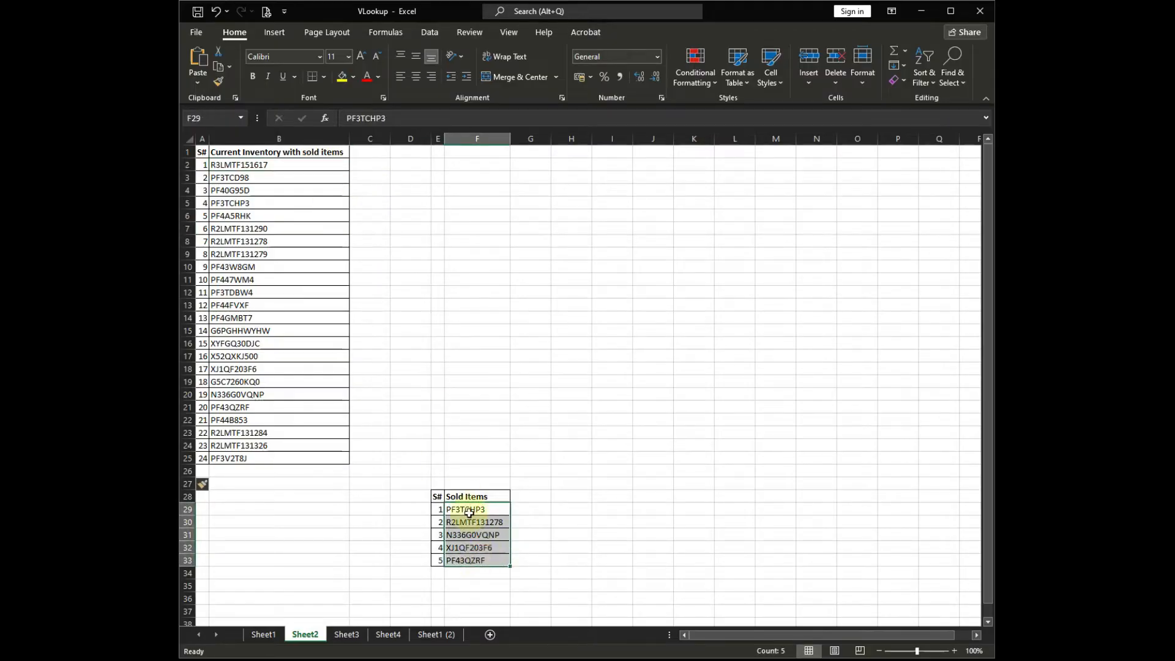
{"action": "left_click", "coordinate": [469, 382]}
{"action": "left_click", "coordinate": [376, 169]}
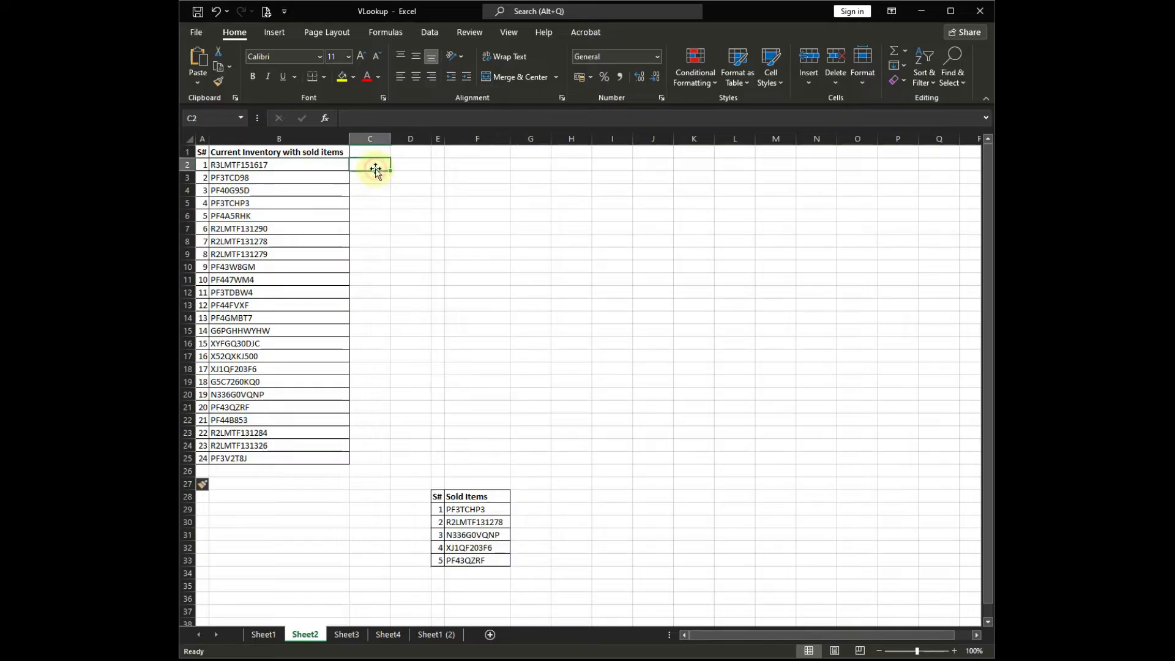
{"action": "type", "text": "=vlookup("}
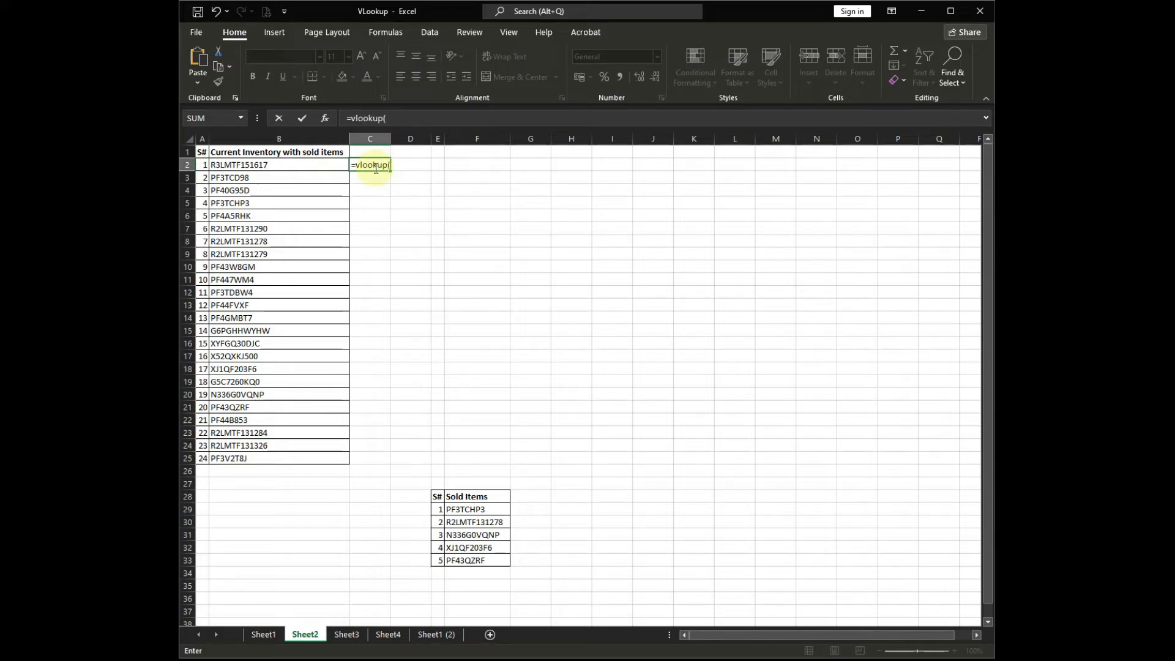
{"action": "left_click", "coordinate": [255, 166]}
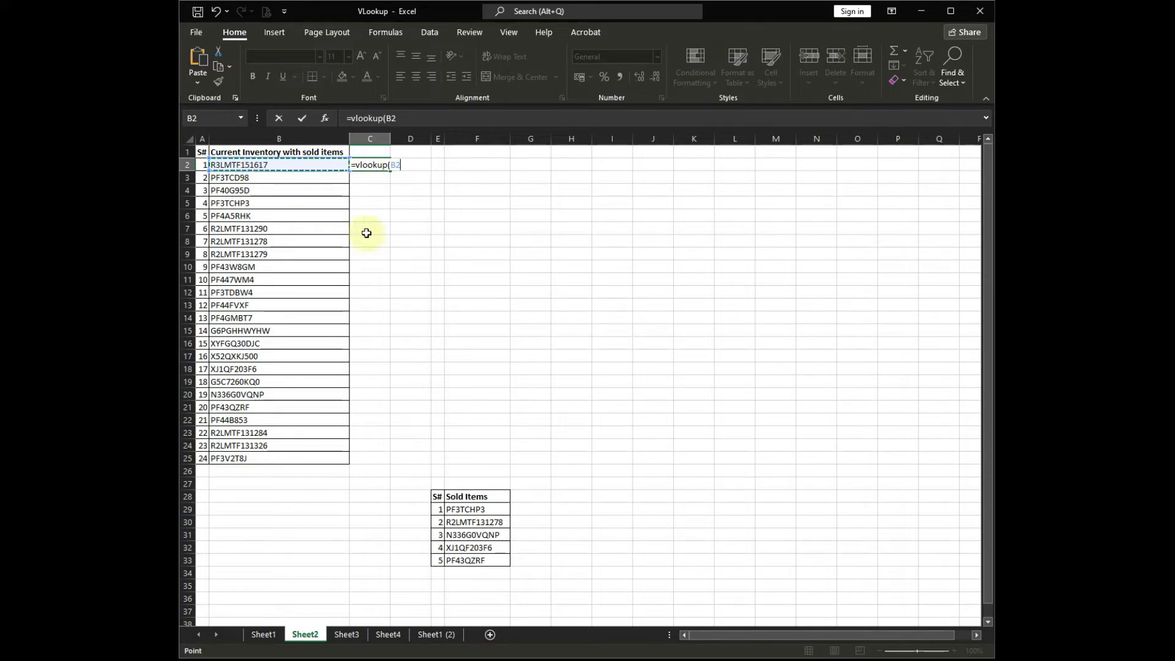
{"action": "type", "text": ","}
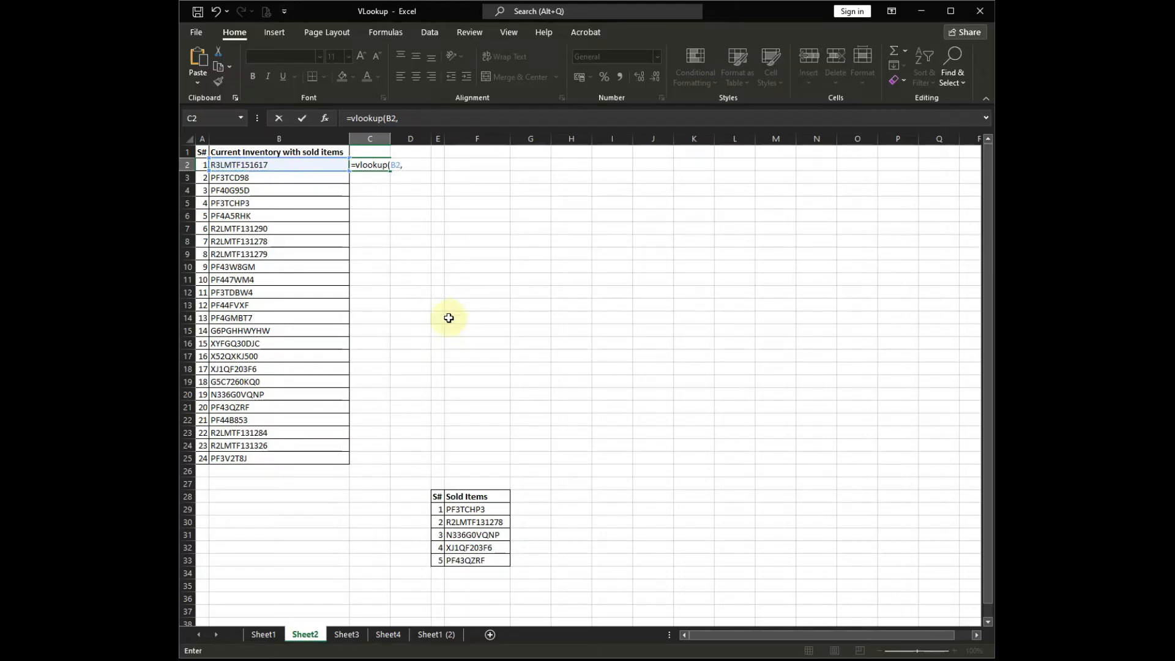
{"action": "left_click_drag", "start_coordinate": [498, 509], "coordinate": [494, 553]}
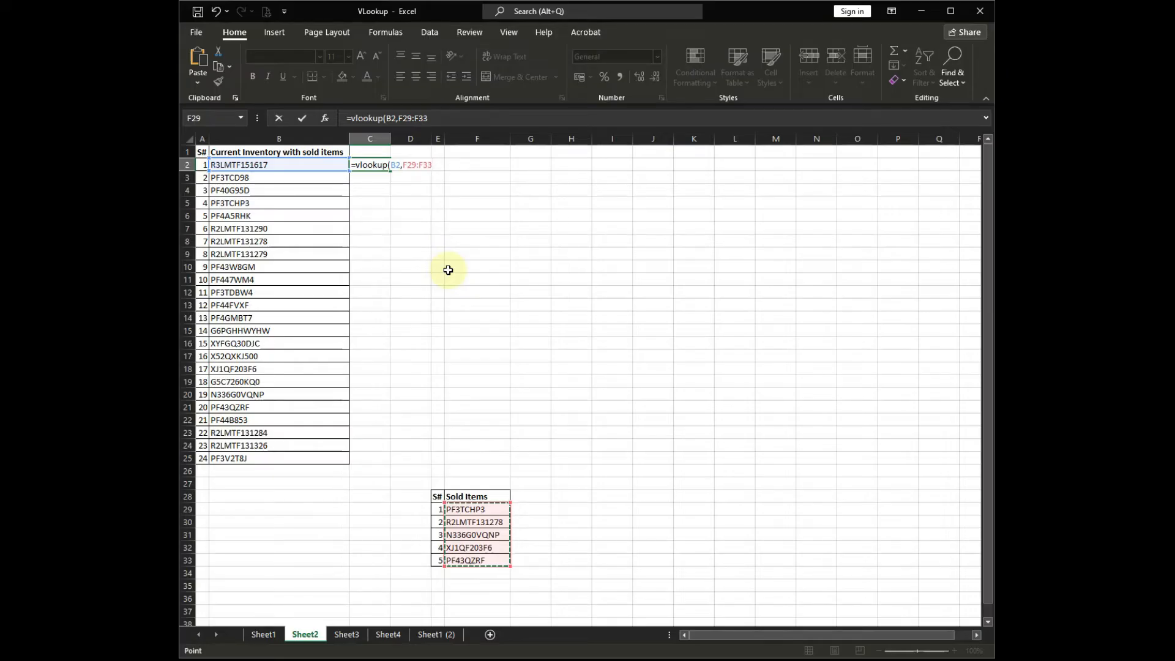
{"action": "key", "text": "F4"}
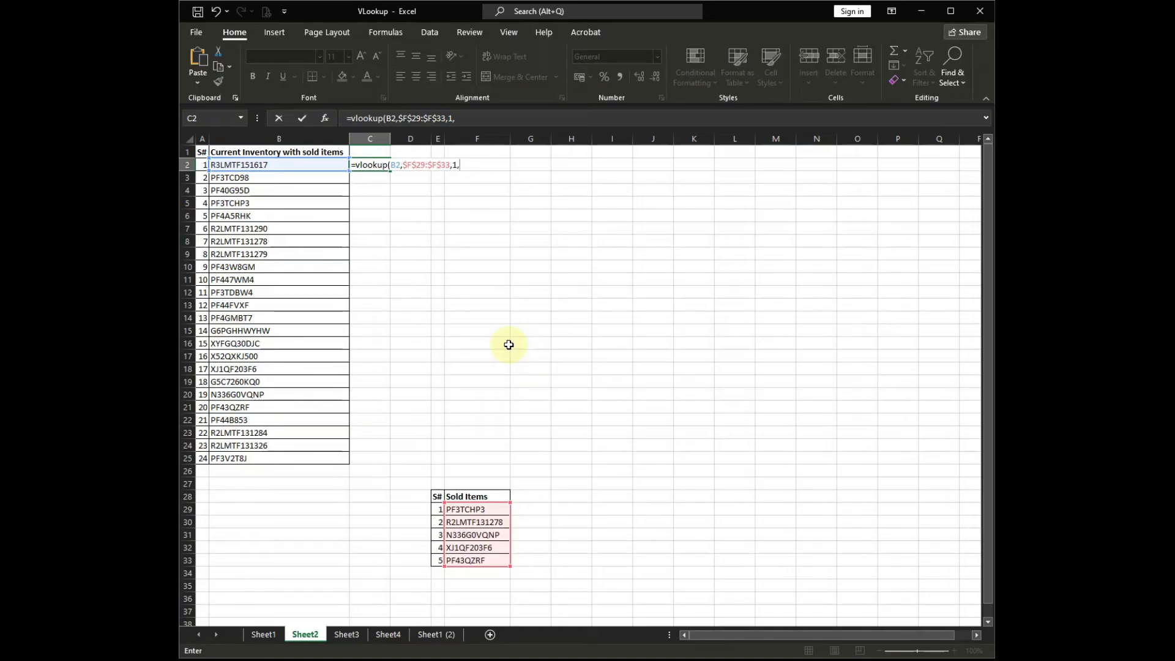
{"action": "type", "text": "se)"}
{"action": "key", "text": "Return"}
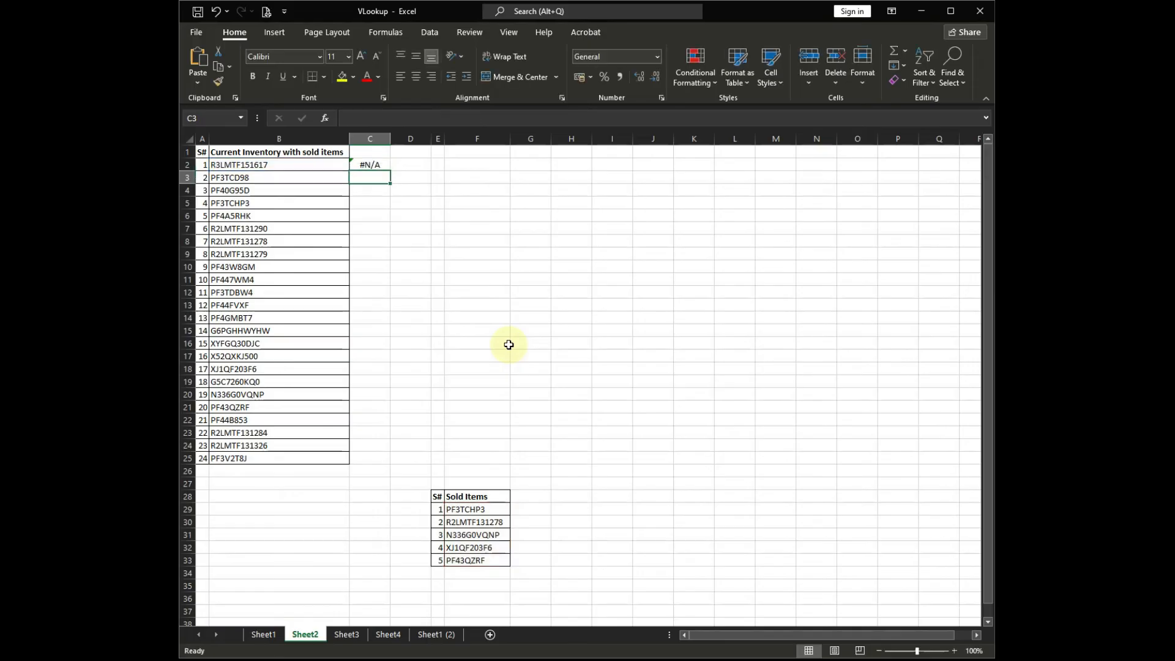
- Fill the VLOOKUP formula from C2 down to C25 alongside the whole inventory list
{"action": "left_click", "coordinate": [371, 164]}
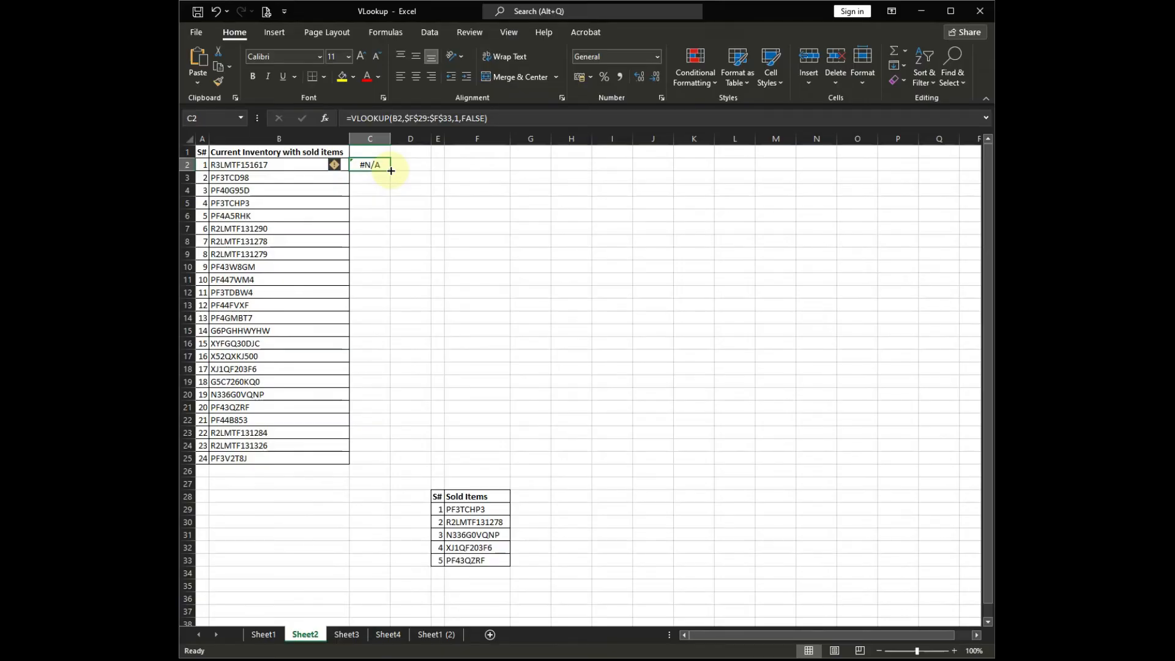
{"action": "double_click", "coordinate": [391, 171]}
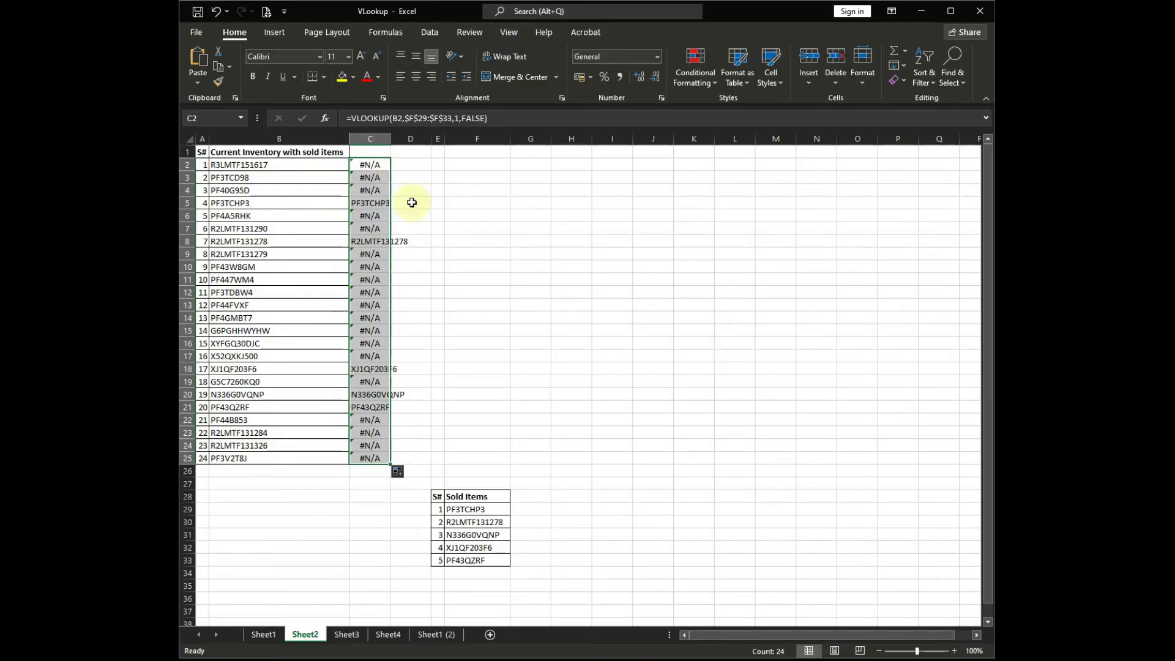
{"action": "left_click", "coordinate": [476, 265]}
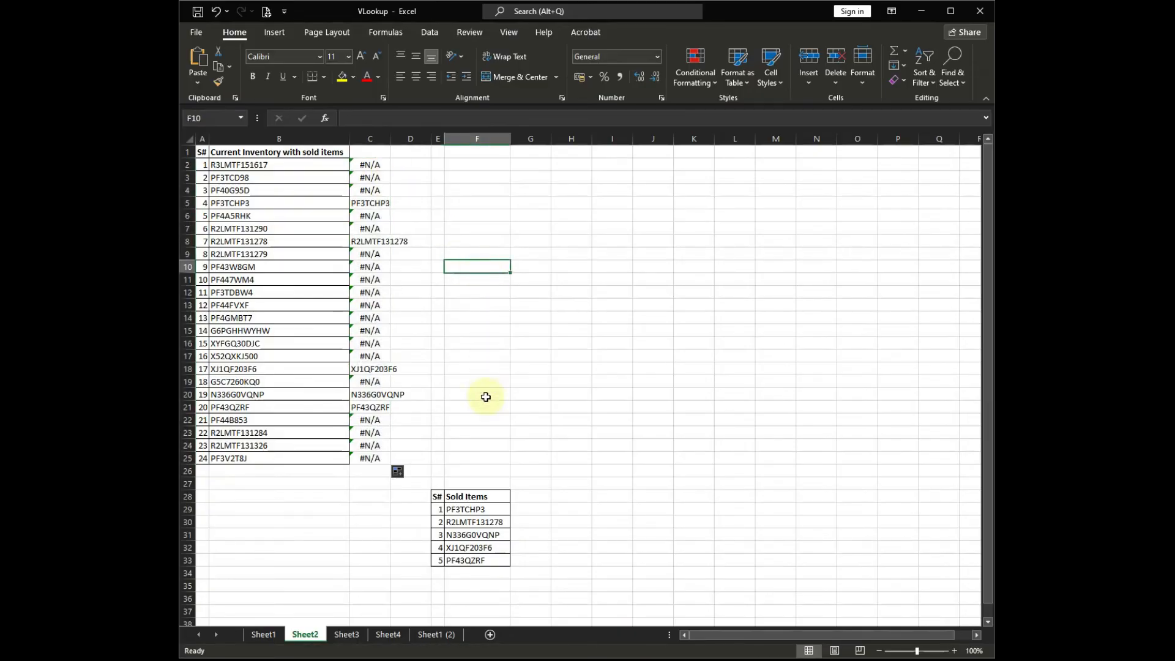
- On Sheet3, compare the colour-marked lookup matches with the Sold Items list and add filters to header row A1:C1
{"action": "left_click", "coordinate": [355, 635]}
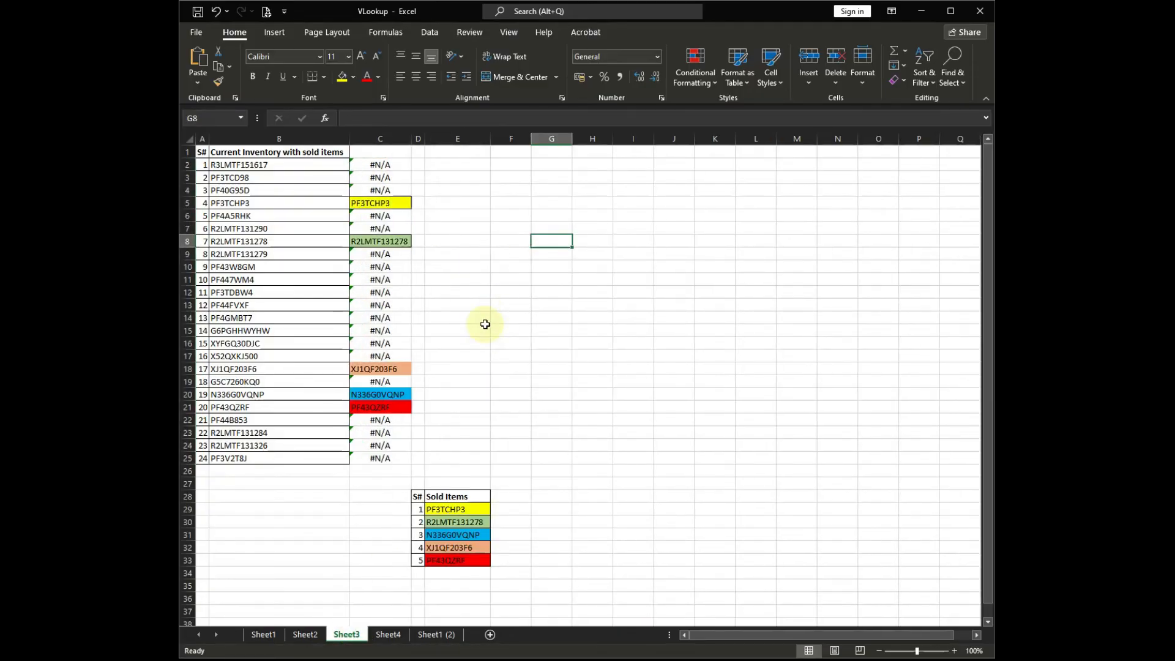
{"action": "left_click", "coordinate": [388, 202]}
{"action": "left_click", "coordinate": [456, 508]}
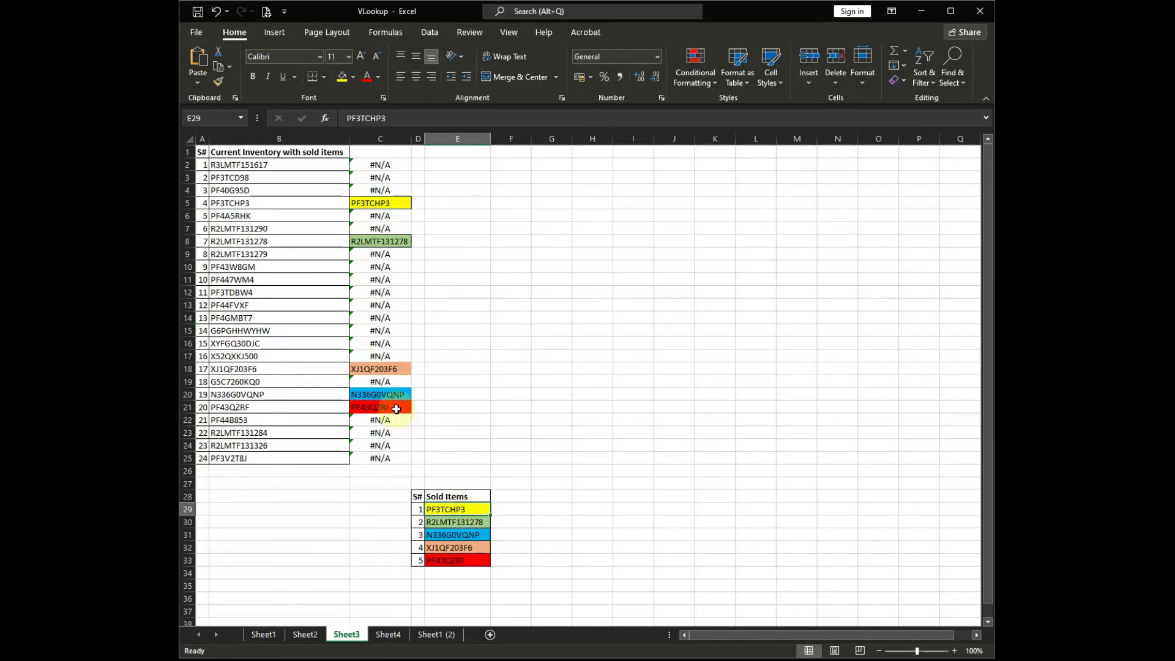
{"action": "left_click", "coordinate": [580, 283]}
{"action": "left_click_drag", "start_coordinate": [201, 153], "coordinate": [379, 153]}
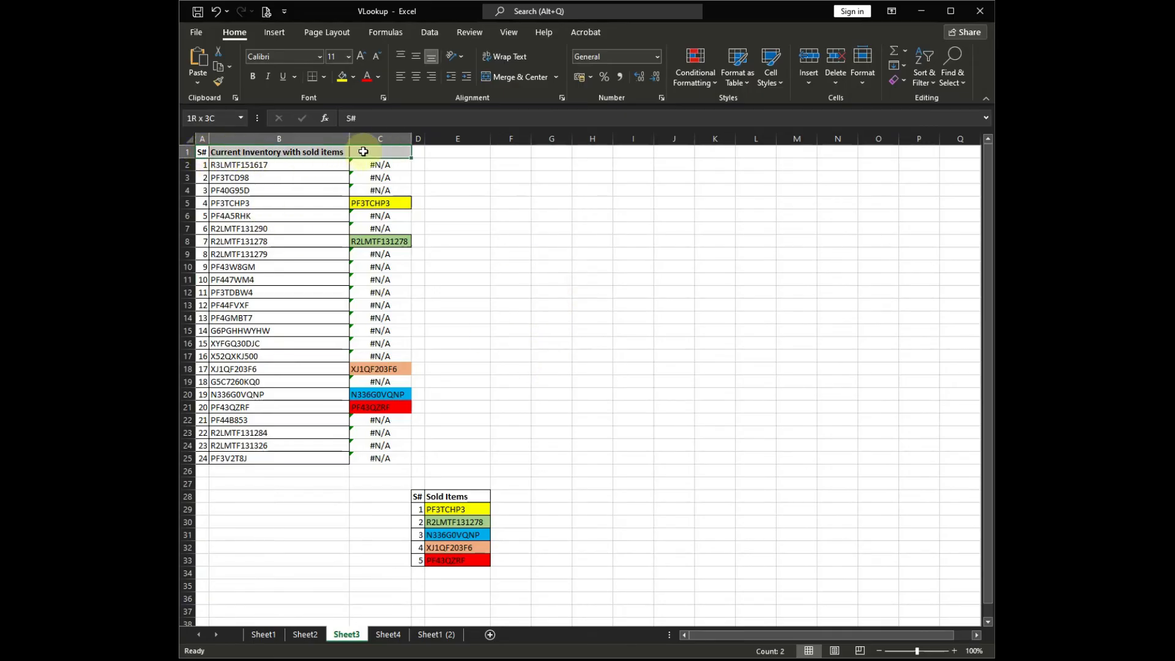
{"action": "left_click", "coordinate": [432, 32]}
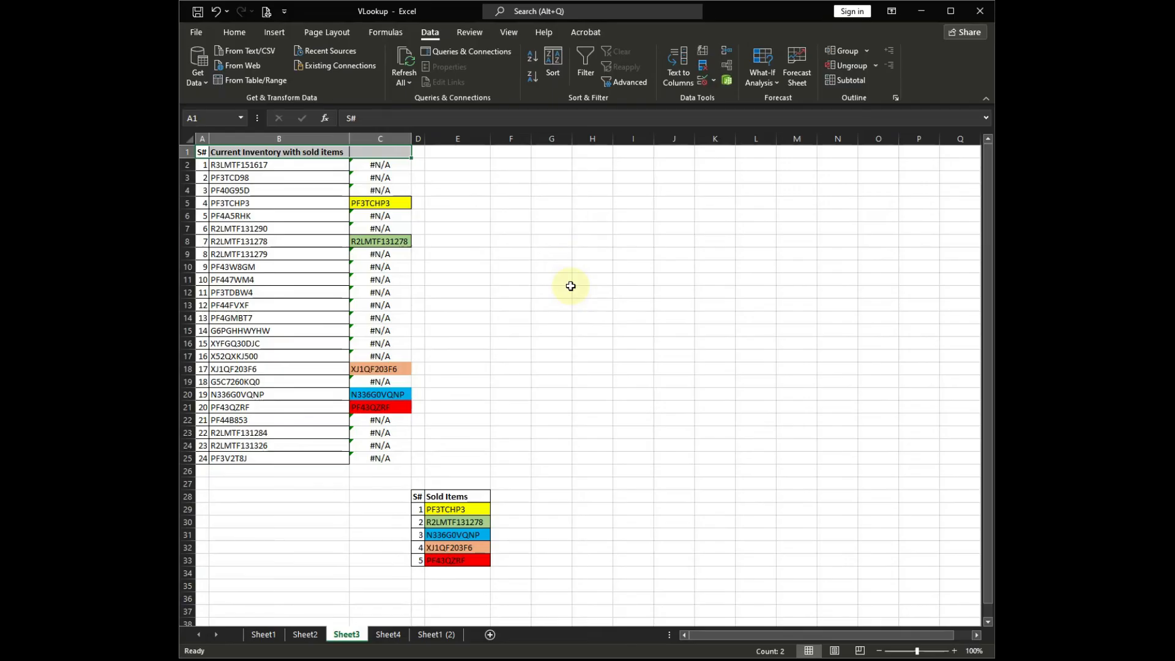
{"action": "left_click", "coordinate": [592, 70]}
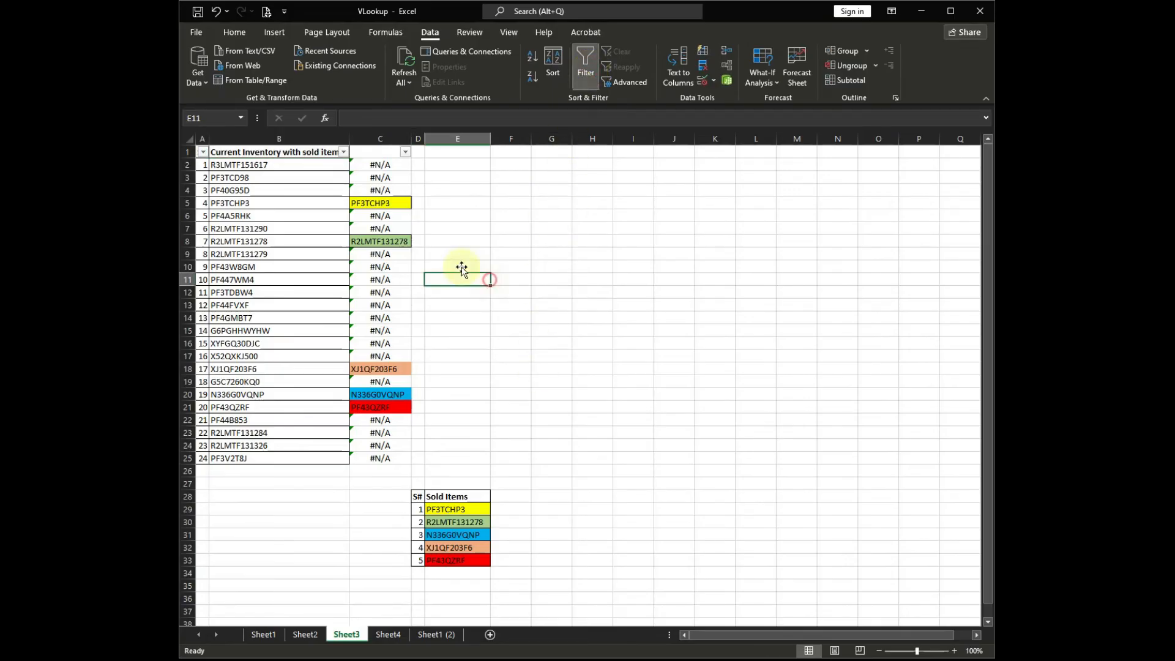
- Filter column C to exclude #N/A and delete the remaining sold-item rows from the inventory table
{"action": "left_click_drag", "start_coordinate": [392, 164], "coordinate": [386, 178]}
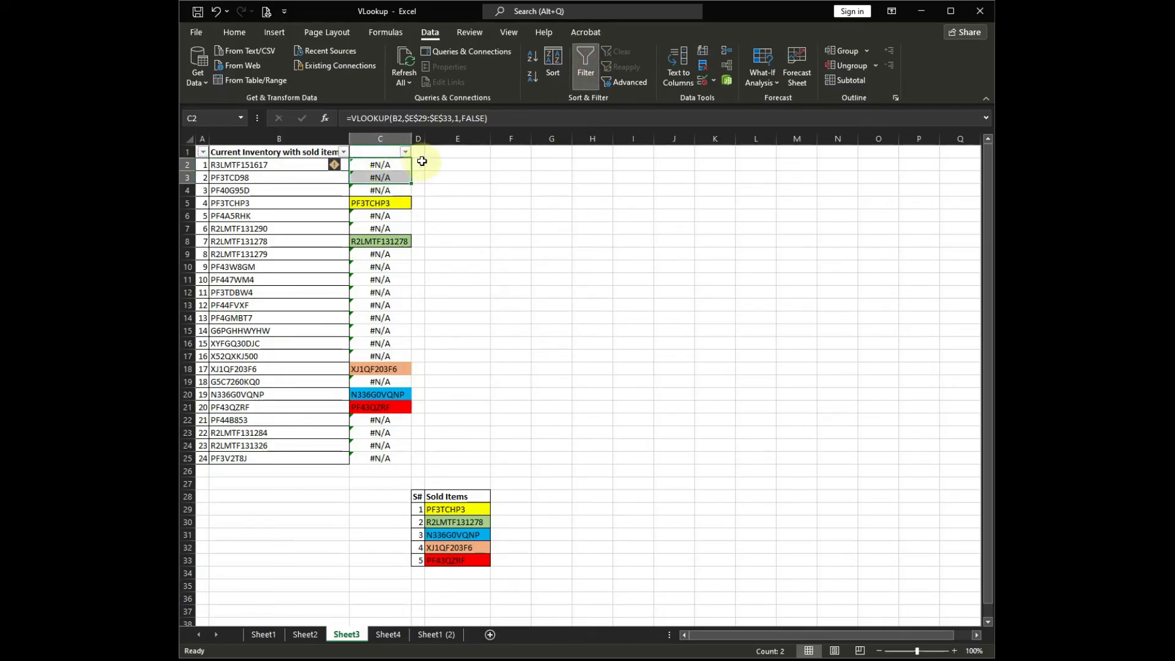
{"action": "left_click", "coordinate": [453, 189]}
{"action": "left_click", "coordinate": [406, 152]}
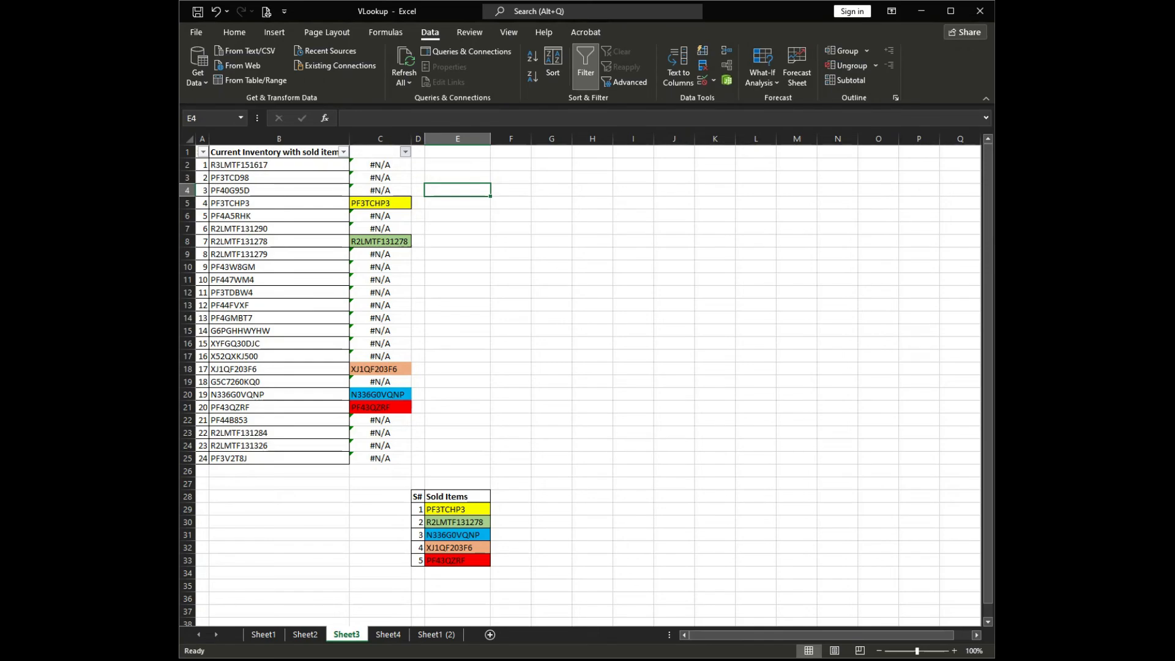
{"action": "left_click", "coordinate": [325, 420]}
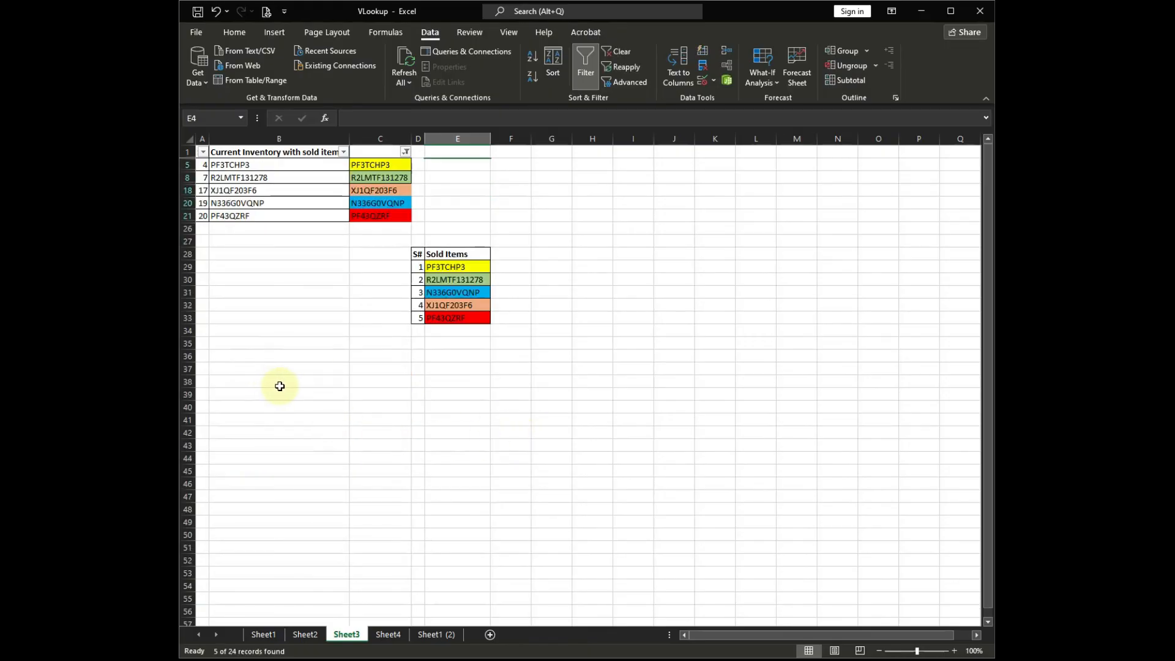
{"action": "left_click_drag", "start_coordinate": [184, 164], "coordinate": [183, 215]}
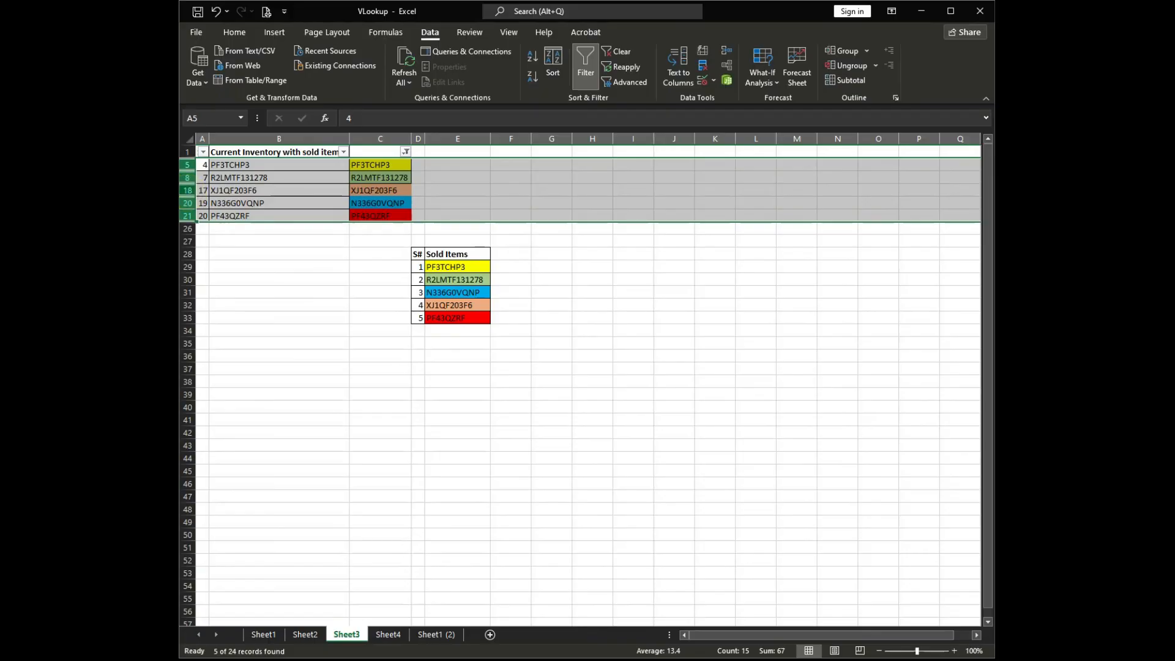
{"action": "key", "text": "ctrl+minus"}
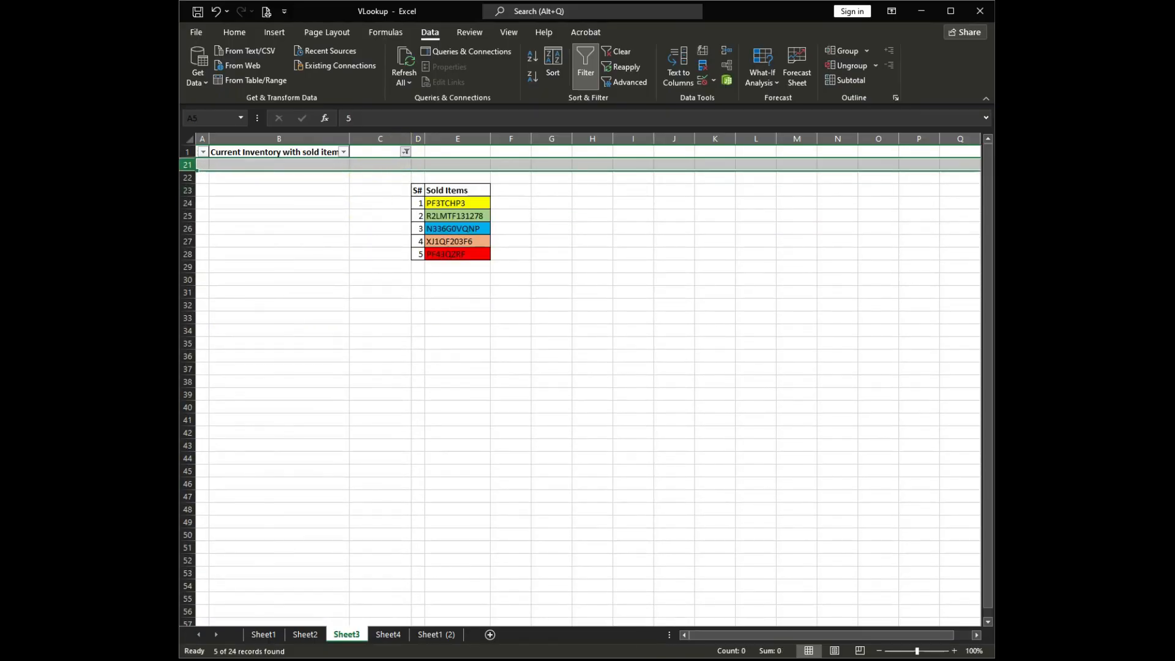
- Clear the column C filter on Sheet3 and renumber the remaining inventory rows in column A from 1 to 19
{"action": "left_click", "coordinate": [323, 247]}
{"action": "left_click", "coordinate": [485, 307]}
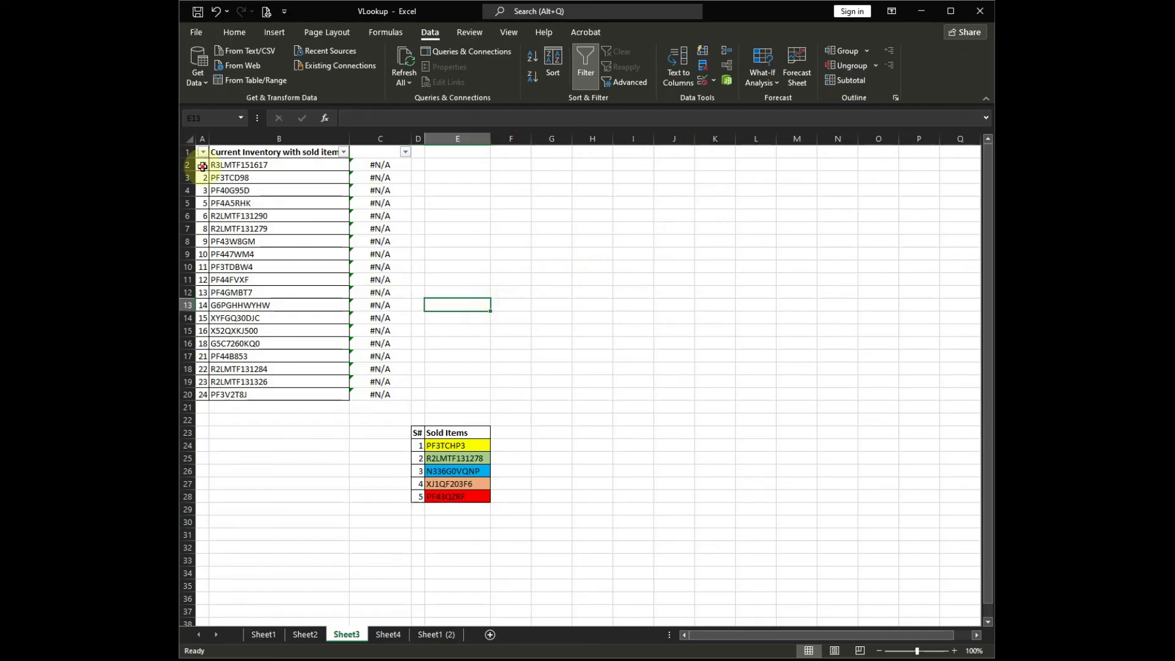
{"action": "left_click_drag", "start_coordinate": [203, 166], "coordinate": [205, 178]}
{"action": "double_click", "coordinate": [209, 184]}
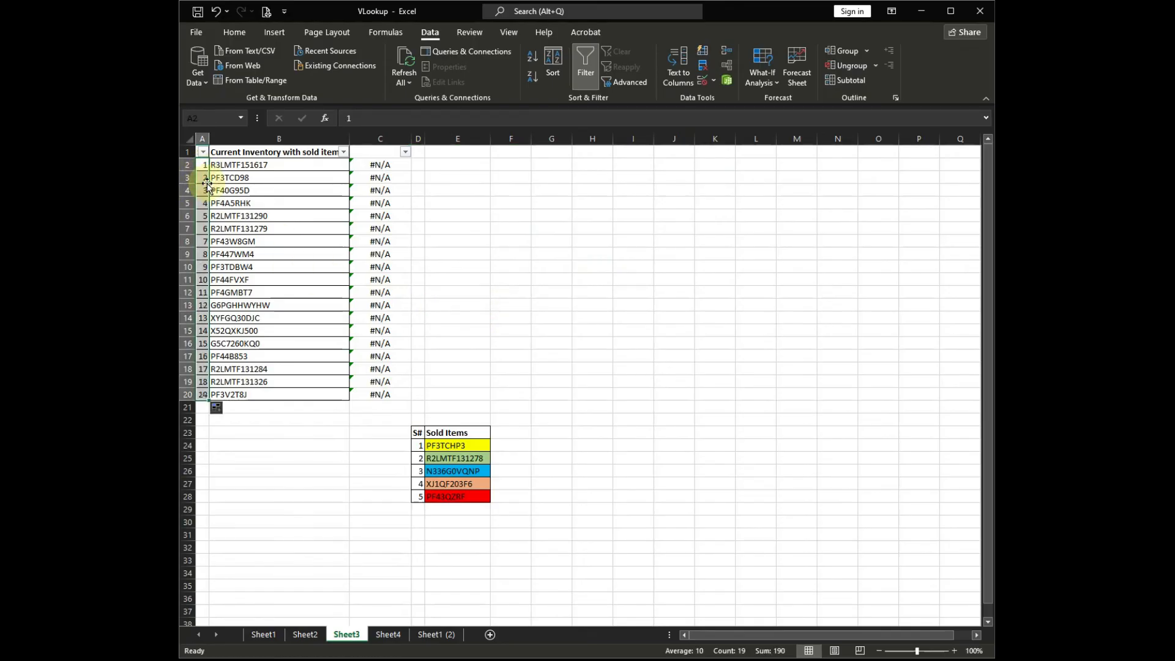
{"action": "left_click", "coordinate": [310, 478]}
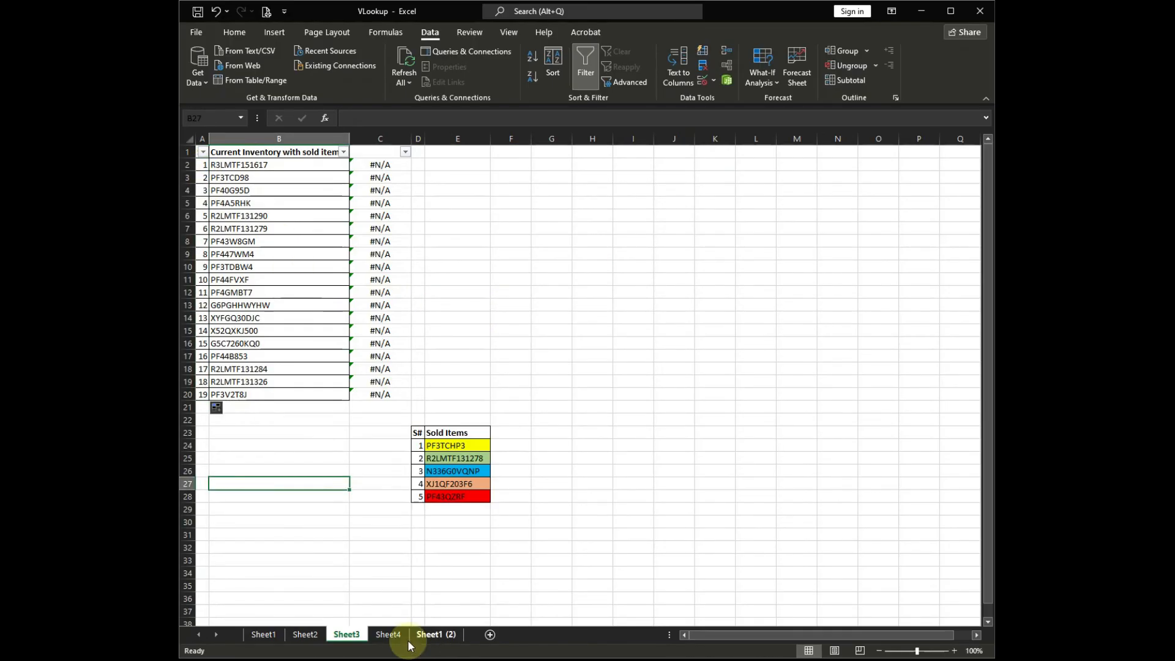
- Compare Sheet4's inventory without sold items against the original inventory and Sold Items lists on Sheet1
{"action": "left_click", "coordinate": [389, 635]}
{"action": "left_click", "coordinate": [280, 151]}
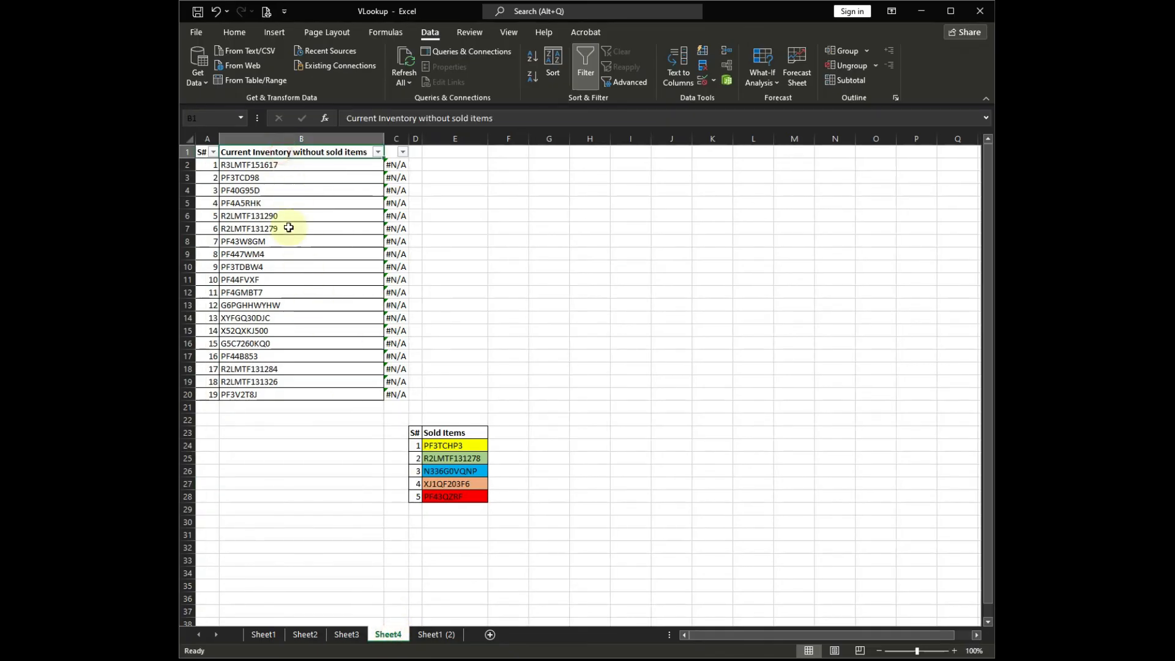
{"action": "left_click", "coordinate": [323, 470]}
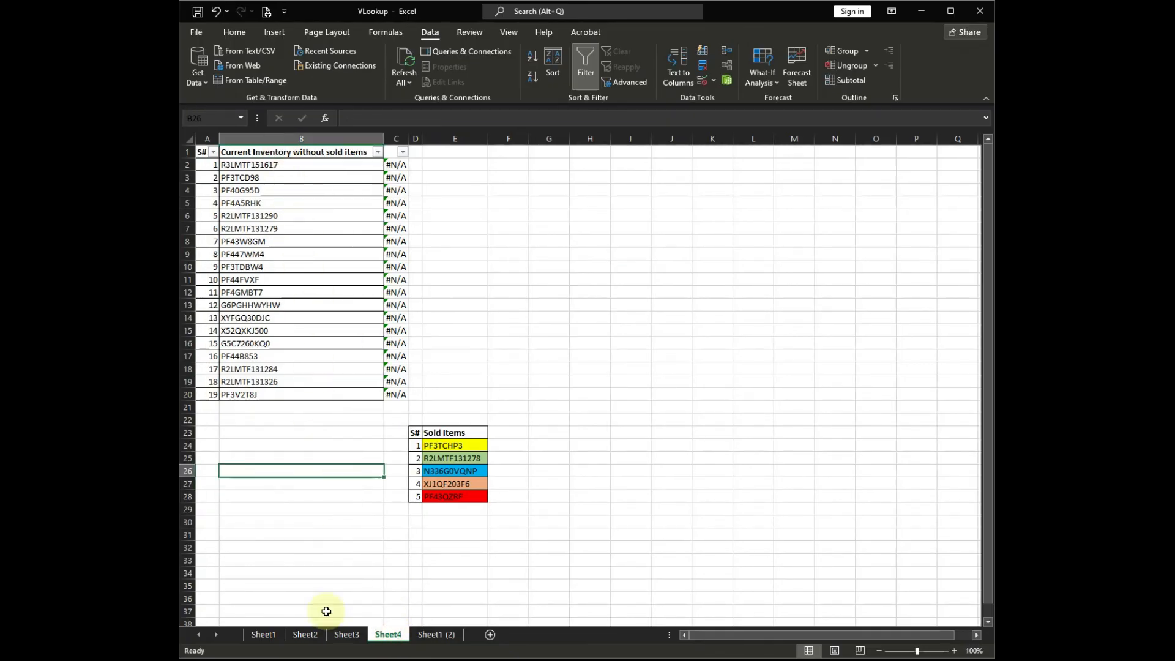
{"action": "left_click", "coordinate": [263, 635]}
{"action": "left_click_drag", "start_coordinate": [272, 171], "coordinate": [257, 460]}
{"action": "left_click", "coordinate": [257, 522]}
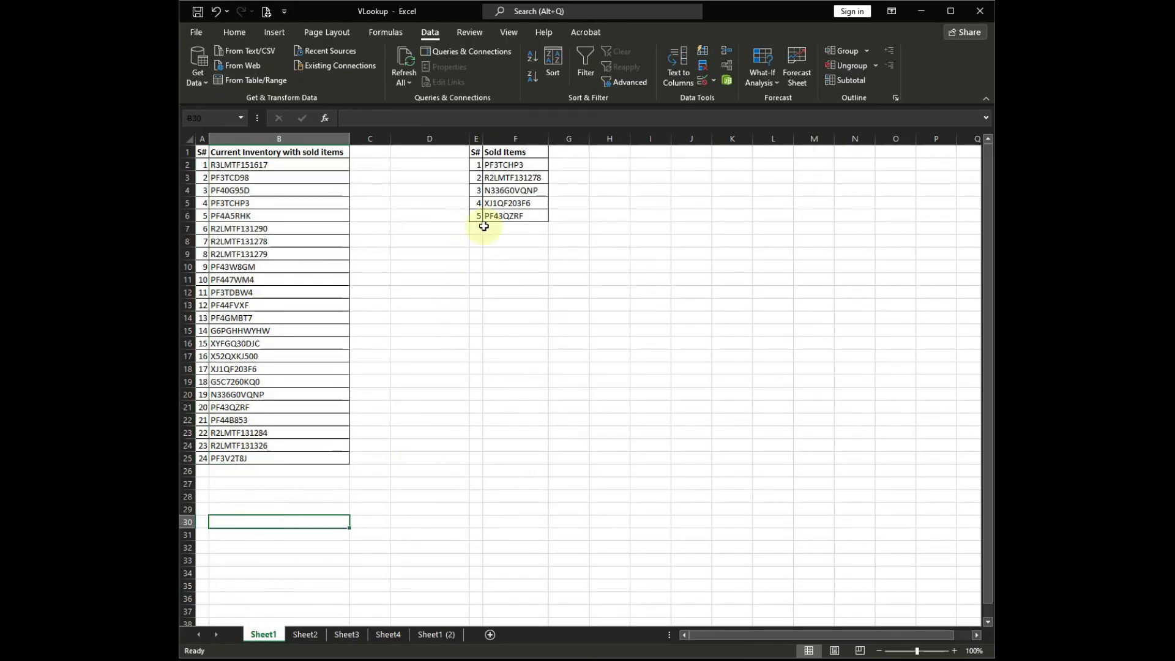
{"action": "left_click_drag", "start_coordinate": [501, 164], "coordinate": [498, 212]}
{"action": "left_click", "coordinate": [476, 304]}
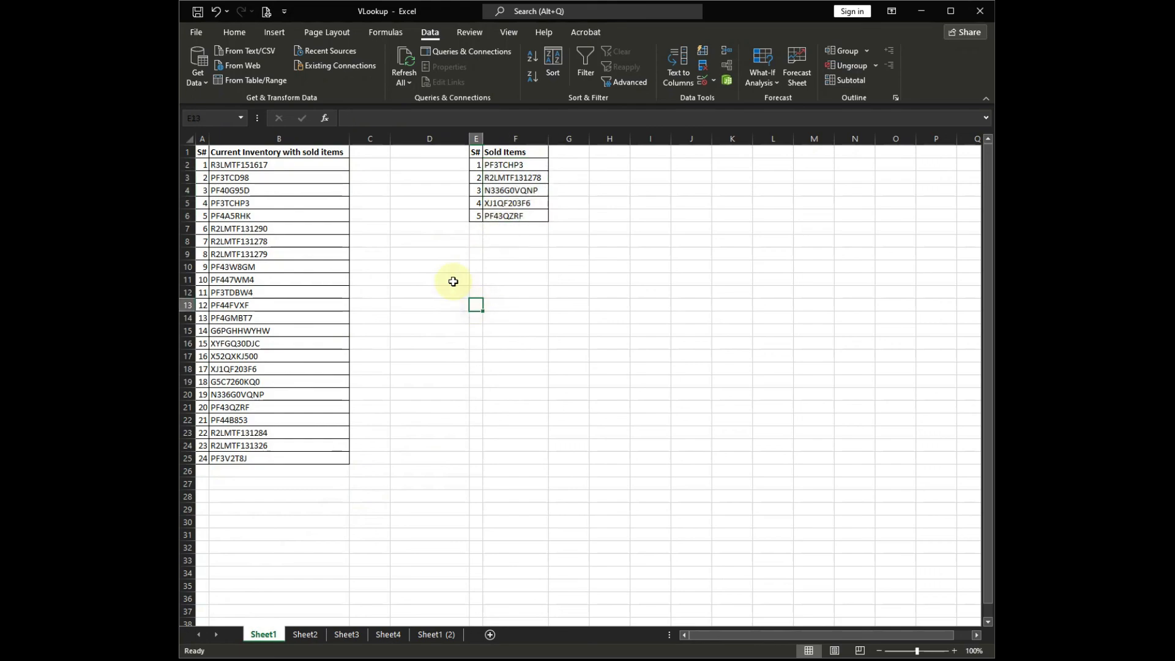
{"action": "left_click", "coordinate": [394, 635]}
{"action": "left_click", "coordinate": [303, 508]}
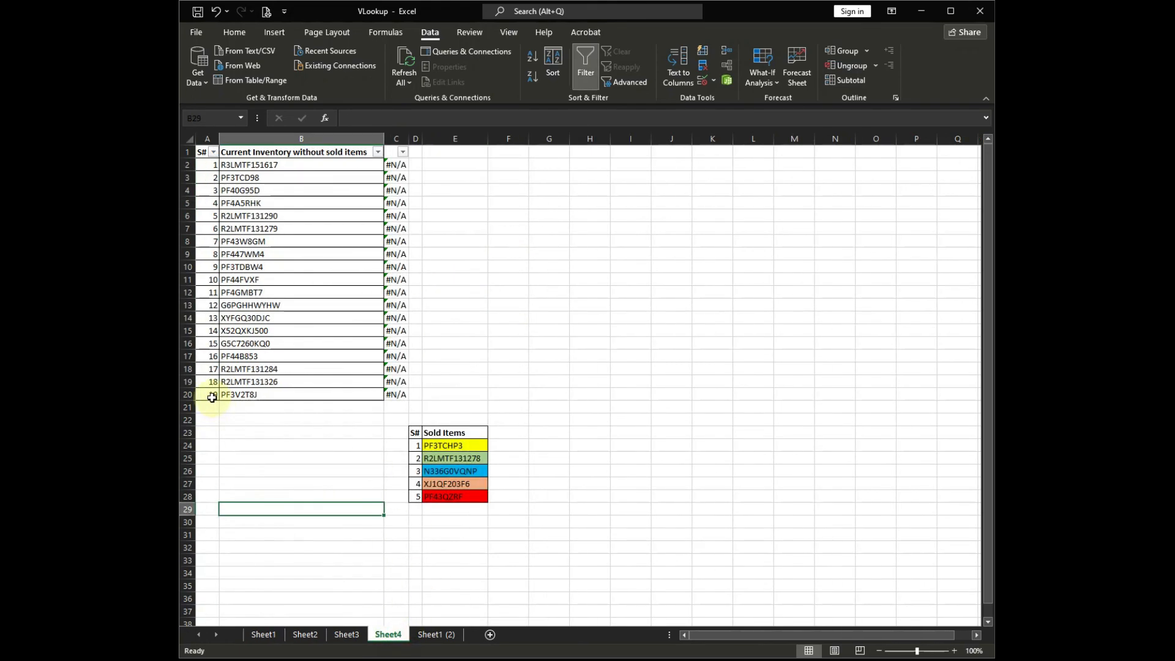
{"action": "left_click", "coordinate": [211, 397]}
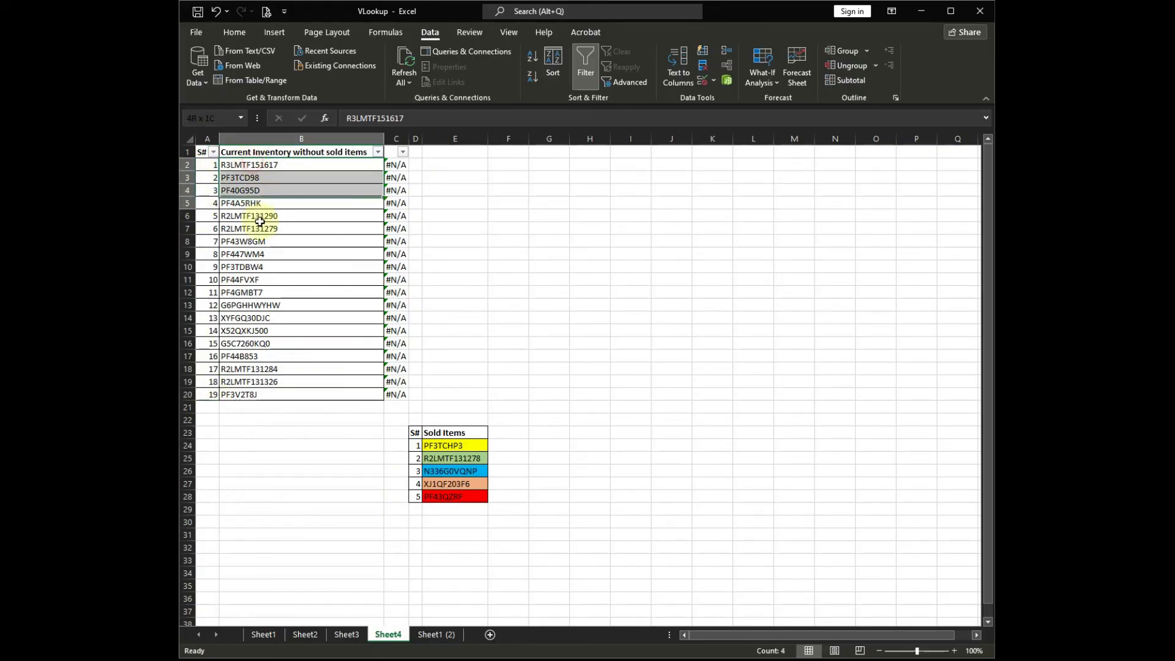